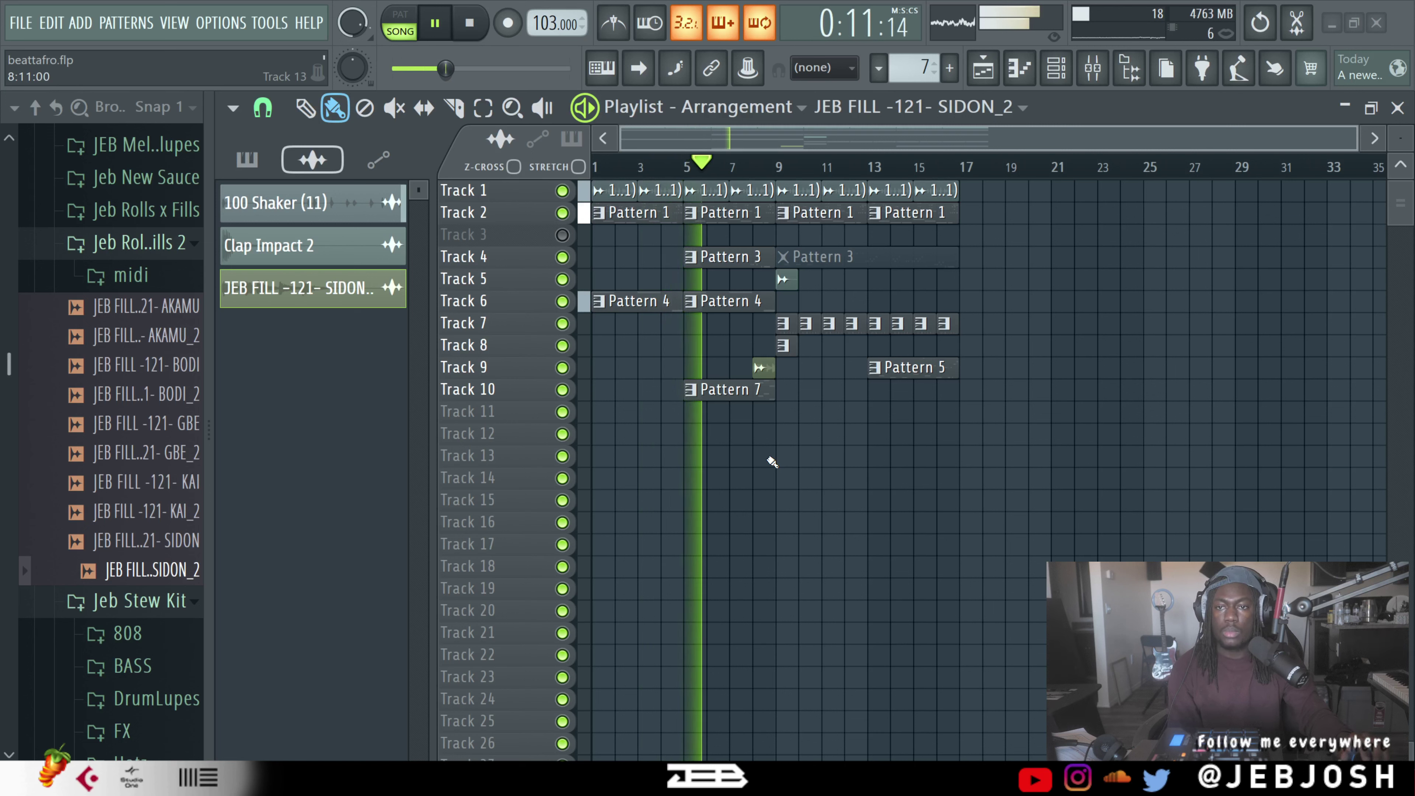
Step: Lower the JV-1080 channel's volume slightly among the unsorted instrument channels and return to the playlist
click(1070, 67)
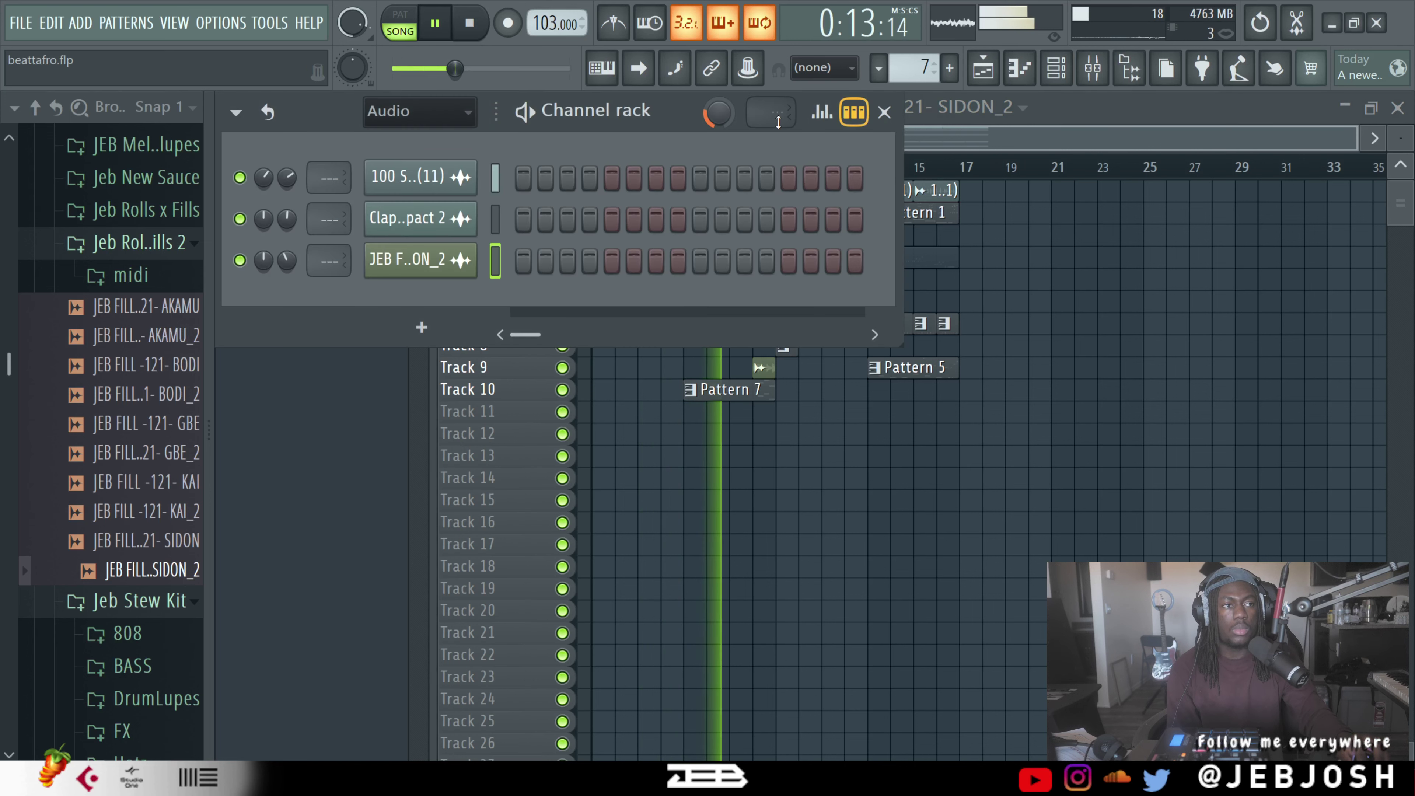
click(483, 122)
click(418, 234)
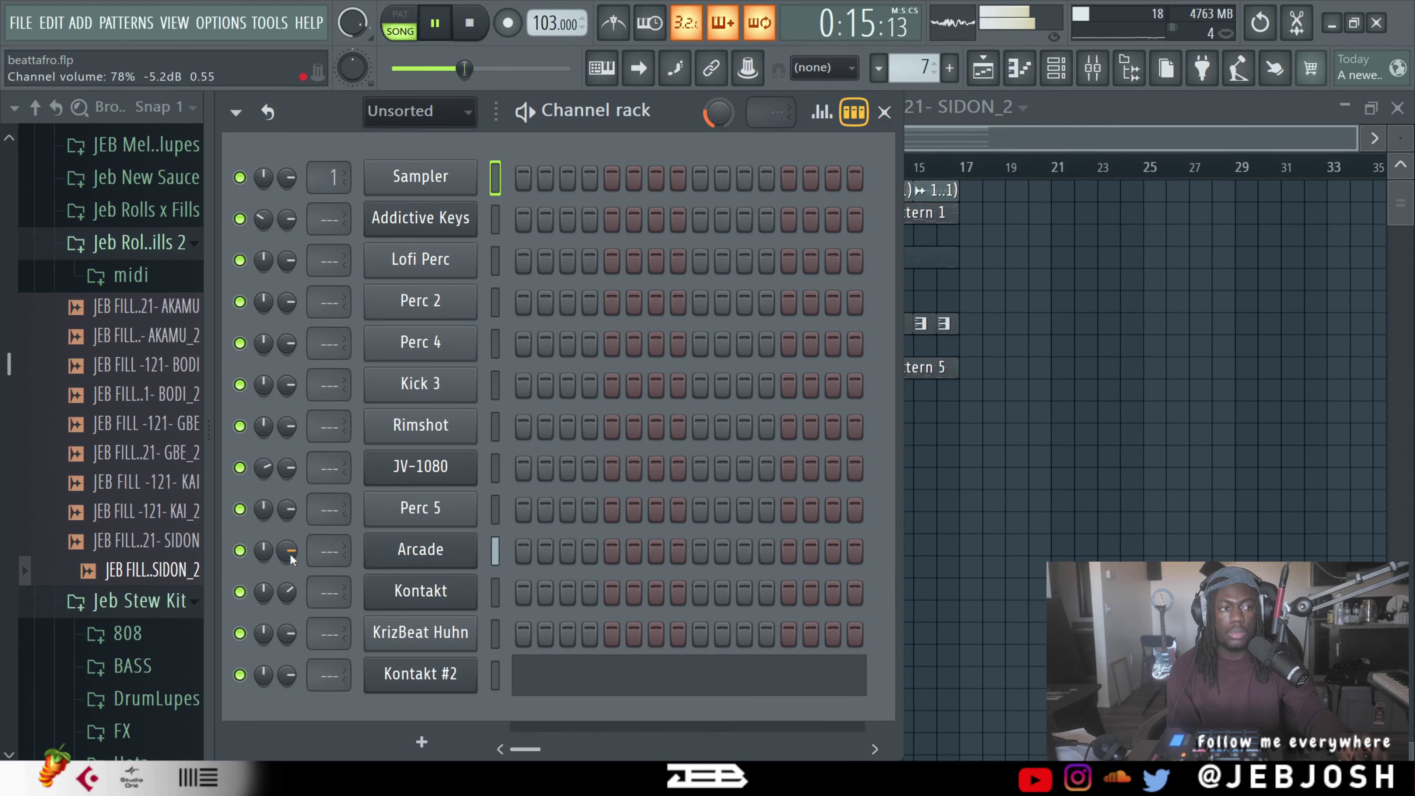
drag(288, 472, 289, 493)
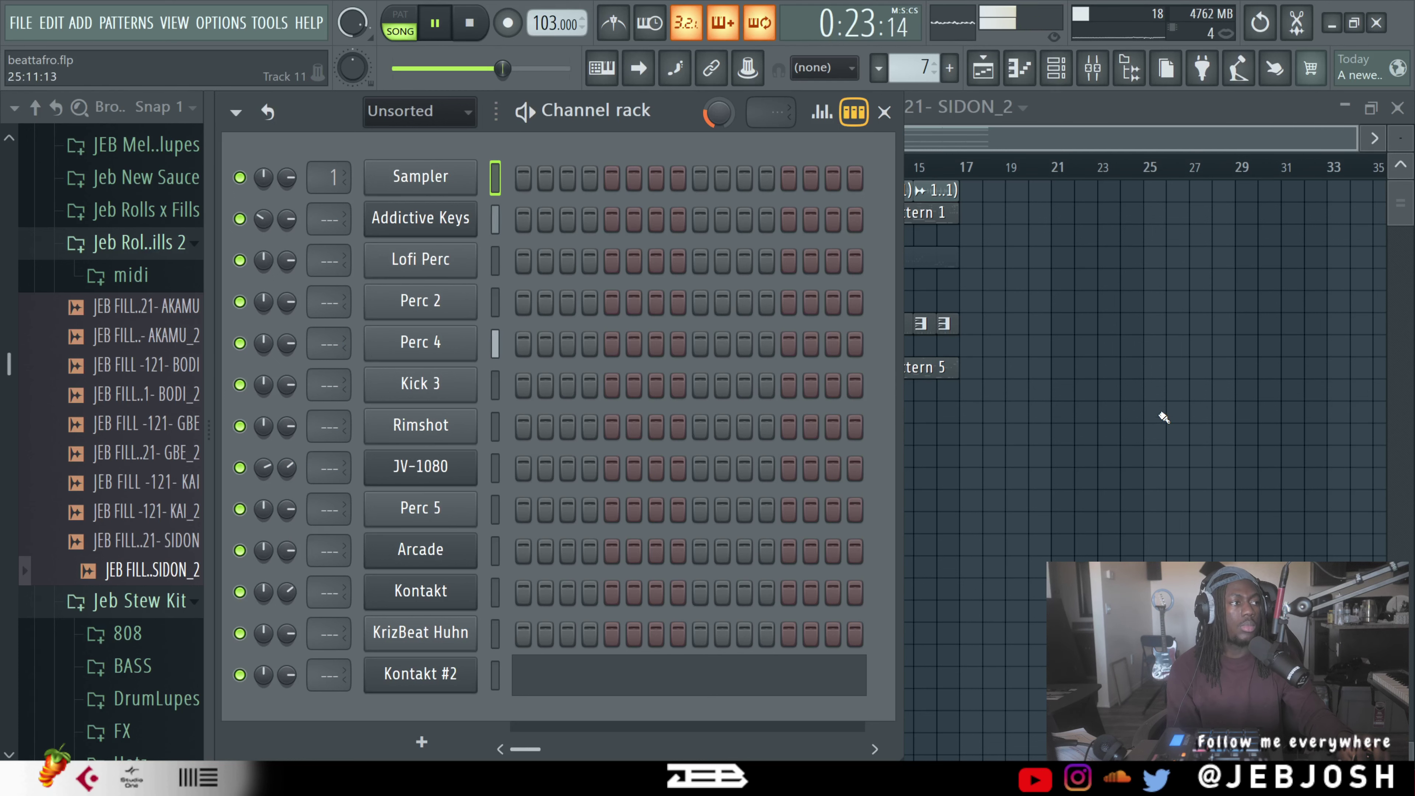
key(F6)
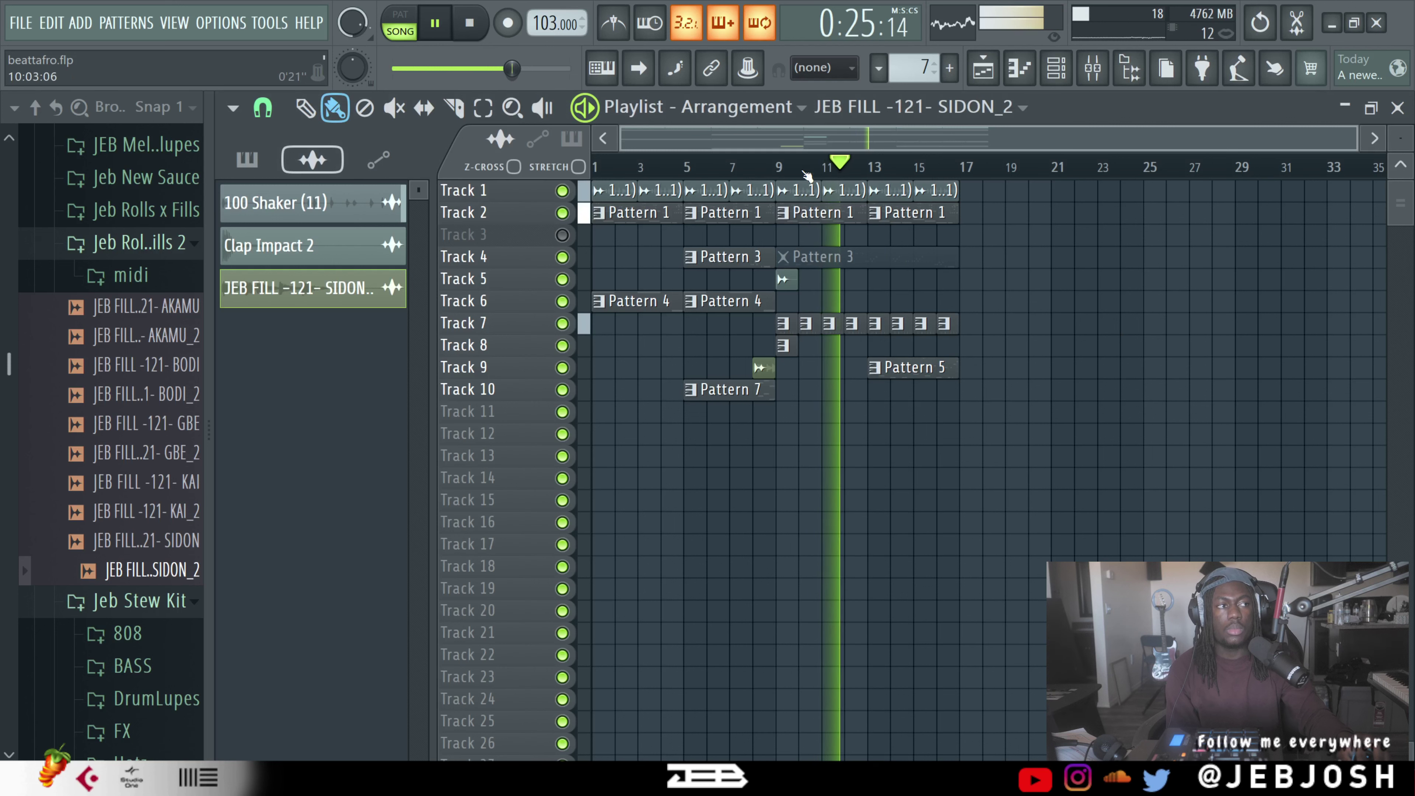
Step: View the channel settings of the 100 Shaker (11) clip on Track 1, close them and stop playback
double_click(844, 191)
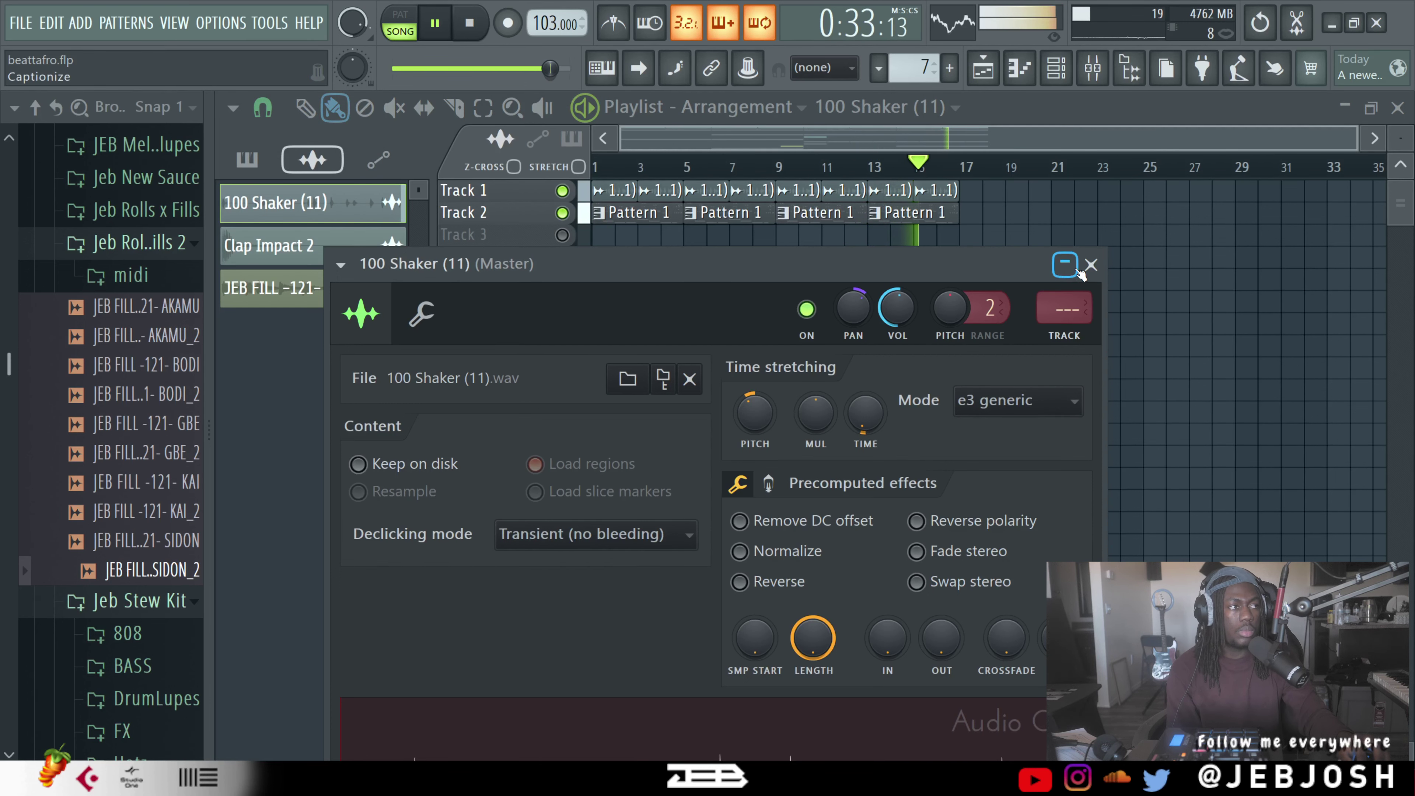
click(1091, 264)
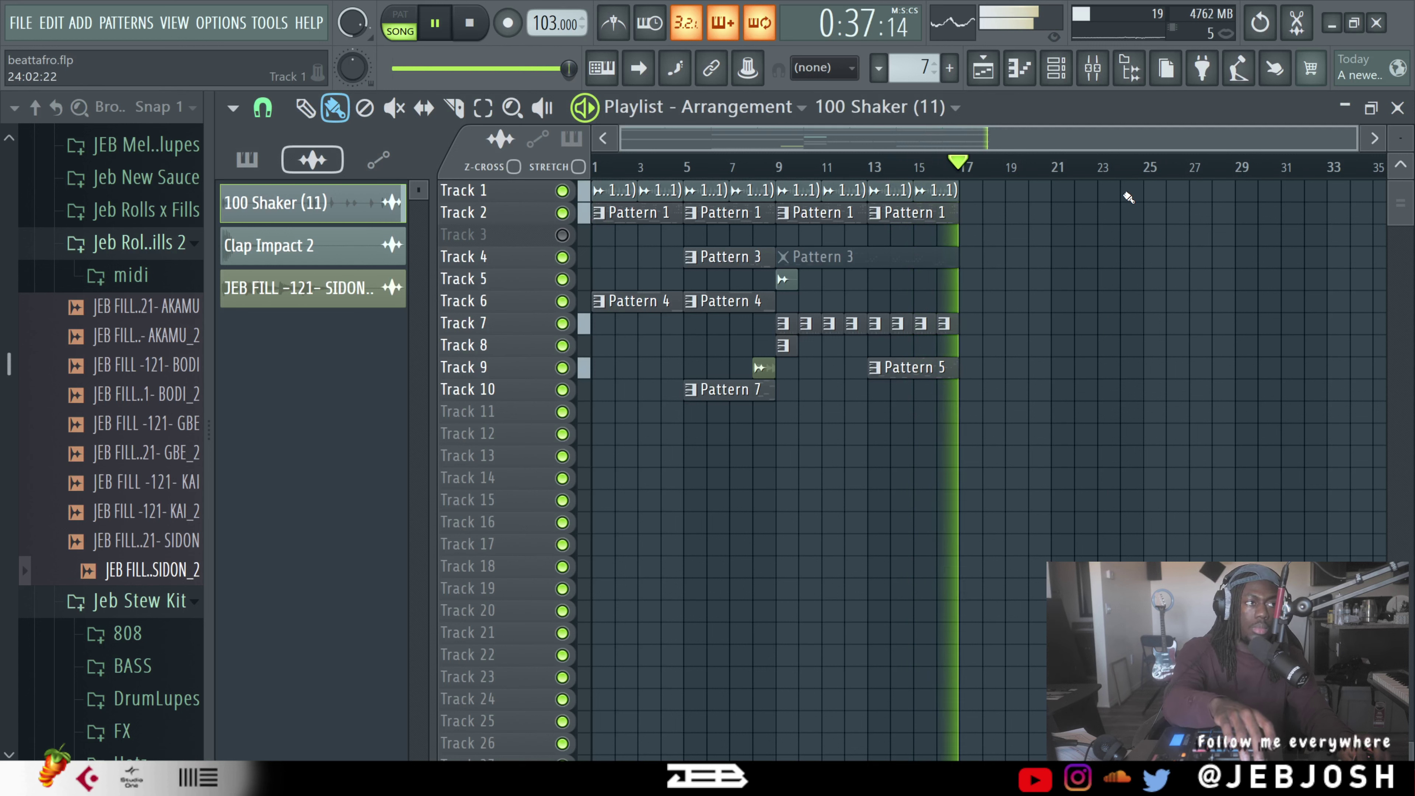
key(space)
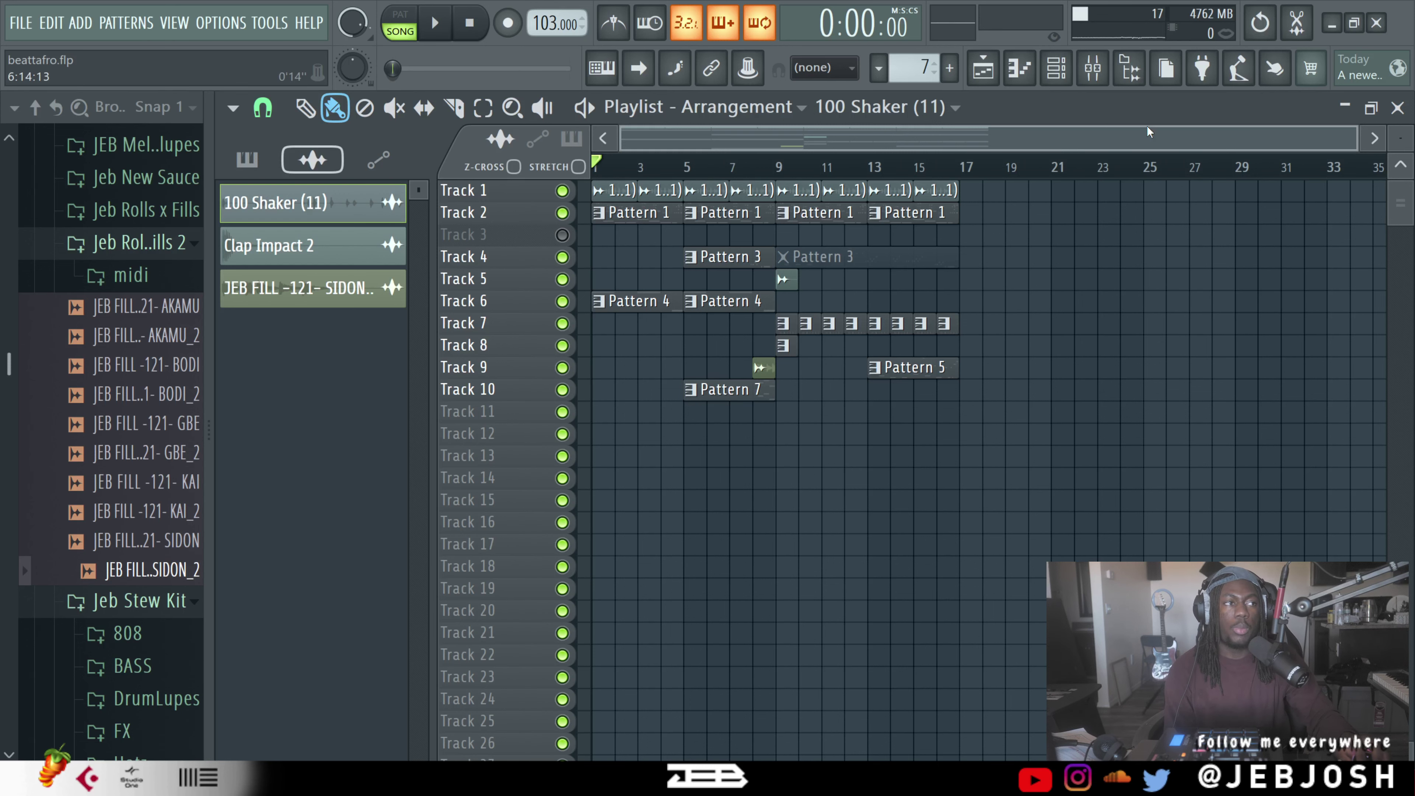
Step: Switch to Pattern 1 and open the 100 Shaker (11) clip's settings from the playlist, with the whole waveform in view
click(1398, 107)
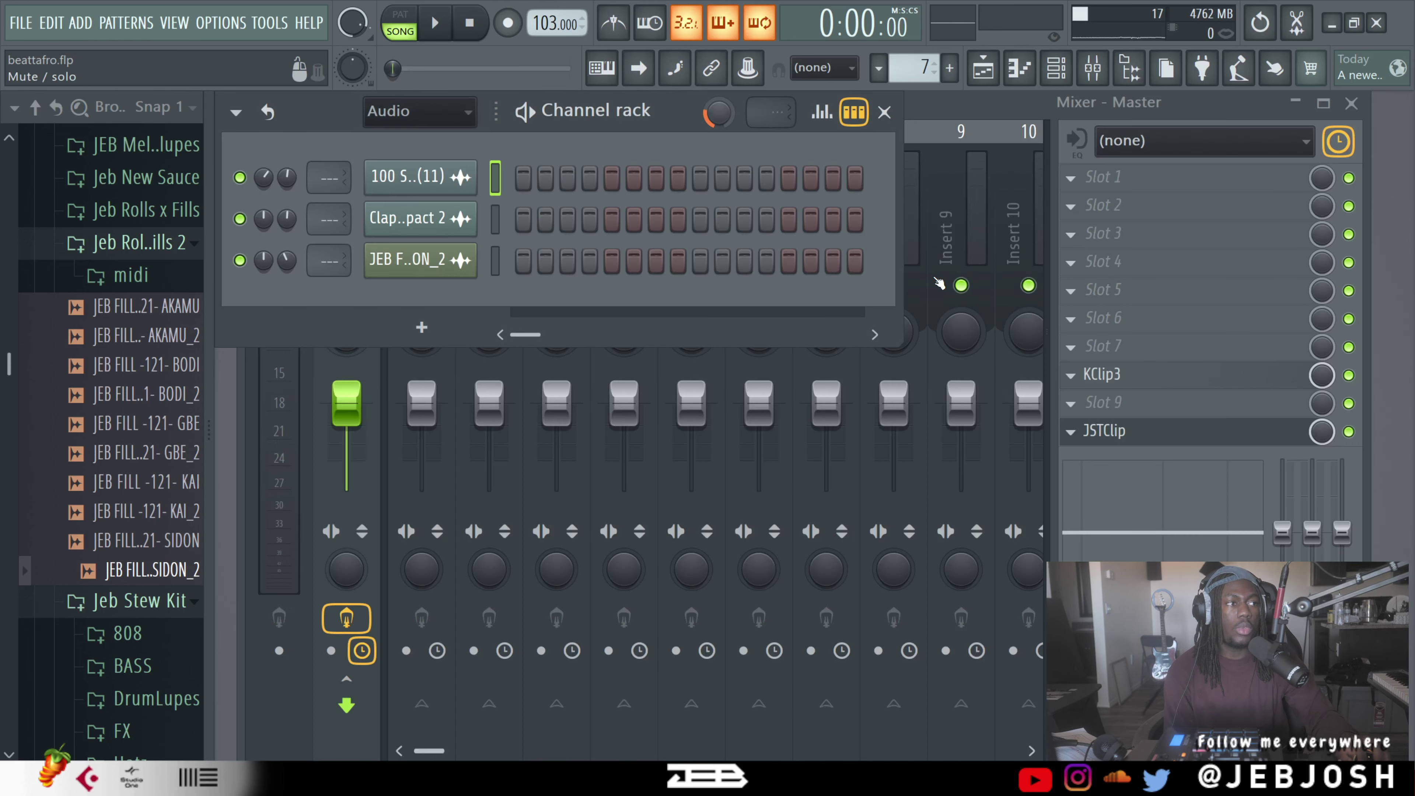
scroll(907, 59, down, 6)
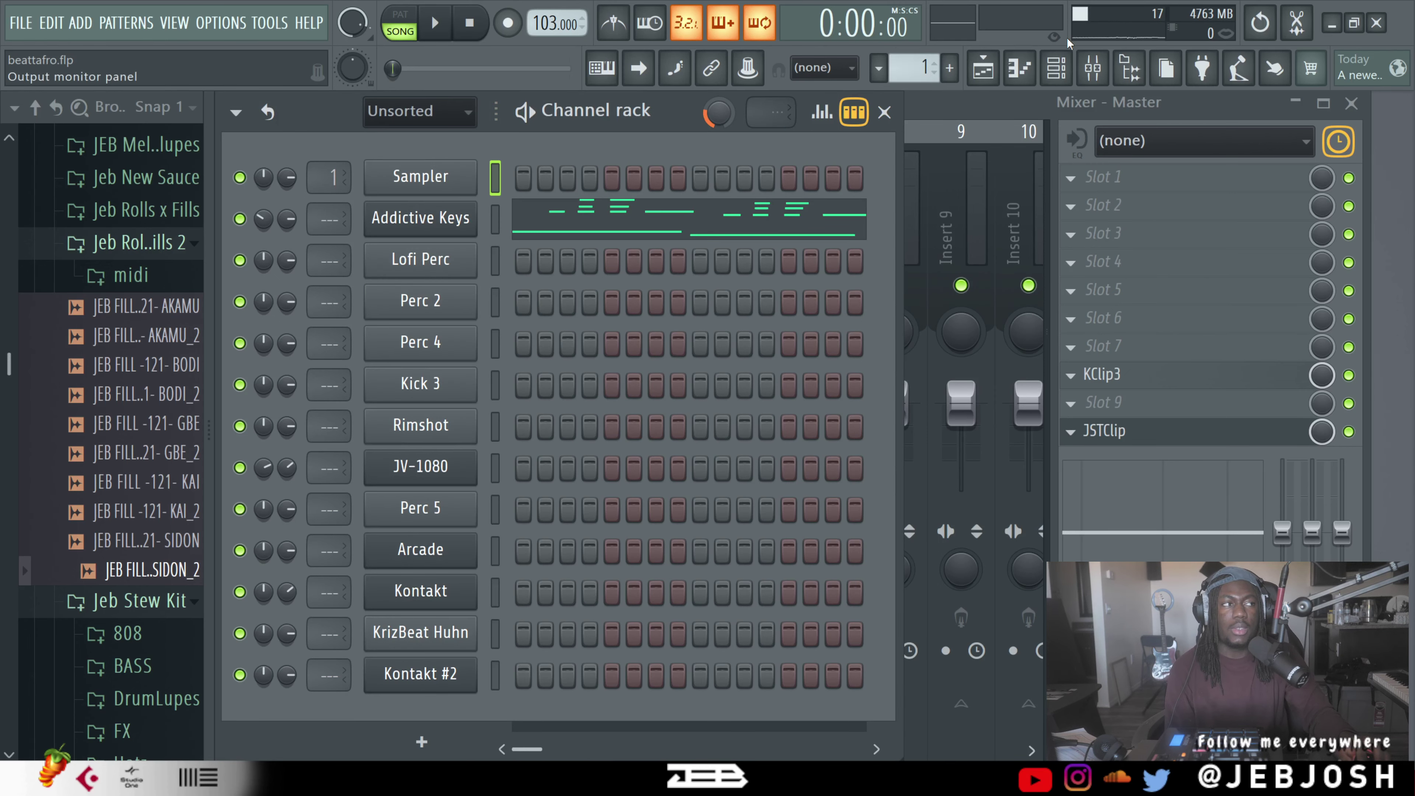
click(983, 67)
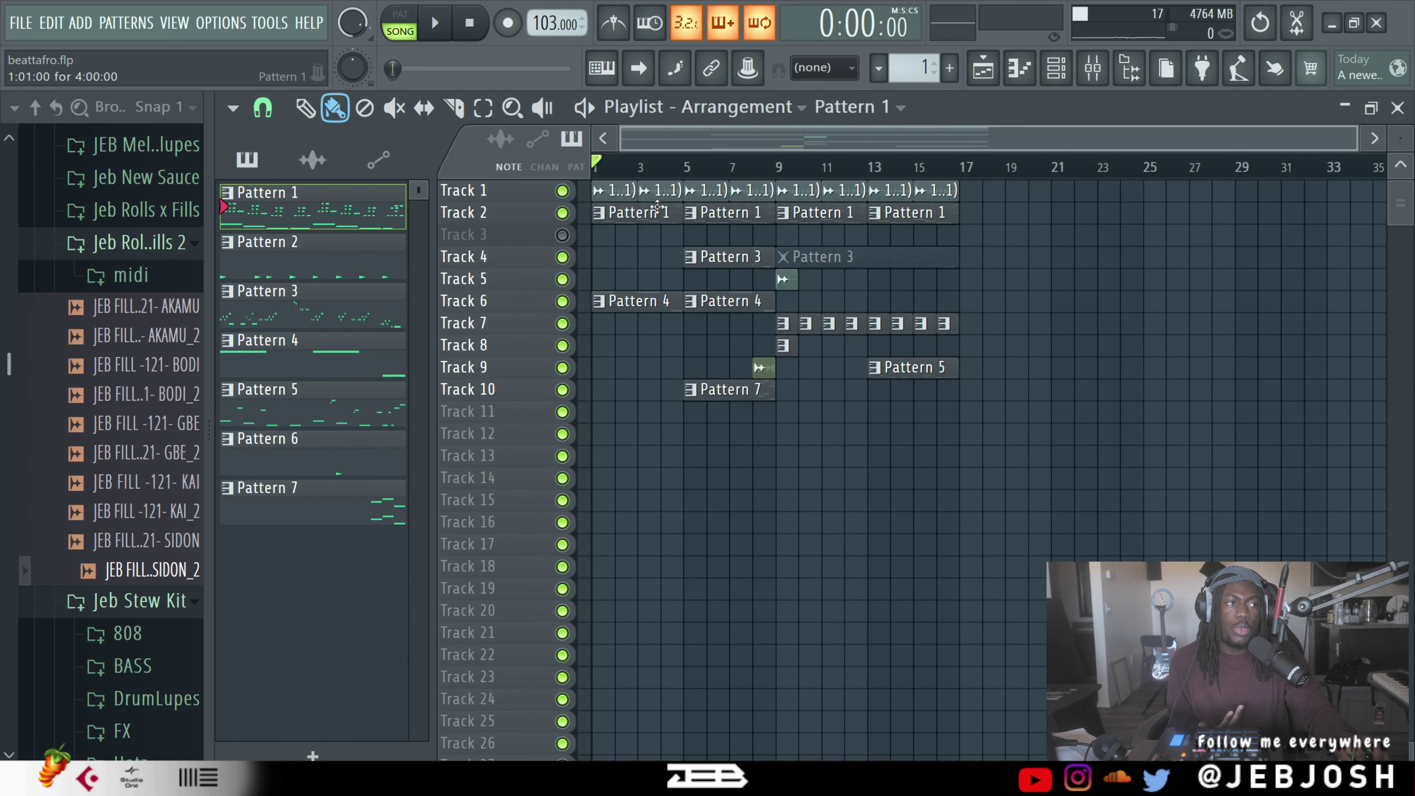
double_click(663, 192)
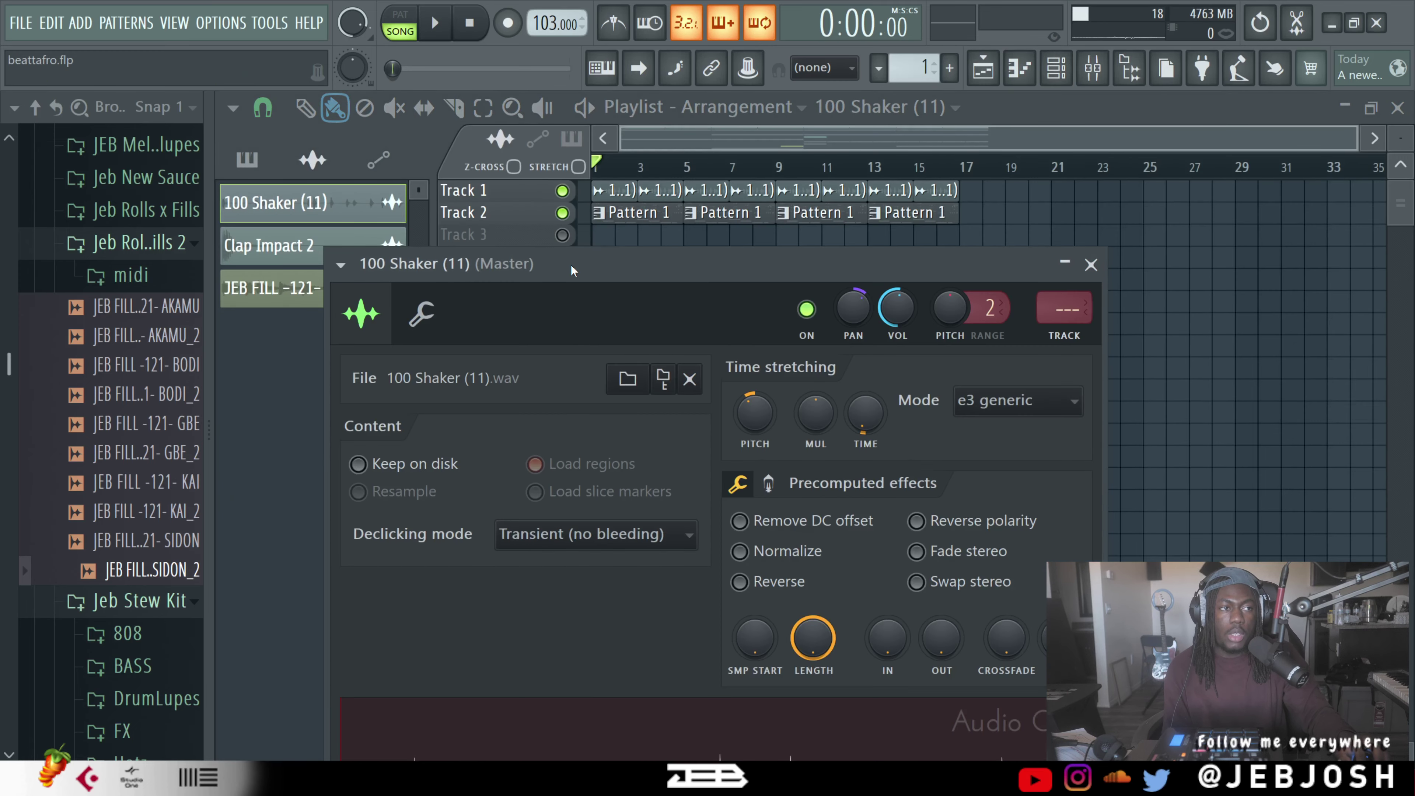
drag(571, 270, 577, 107)
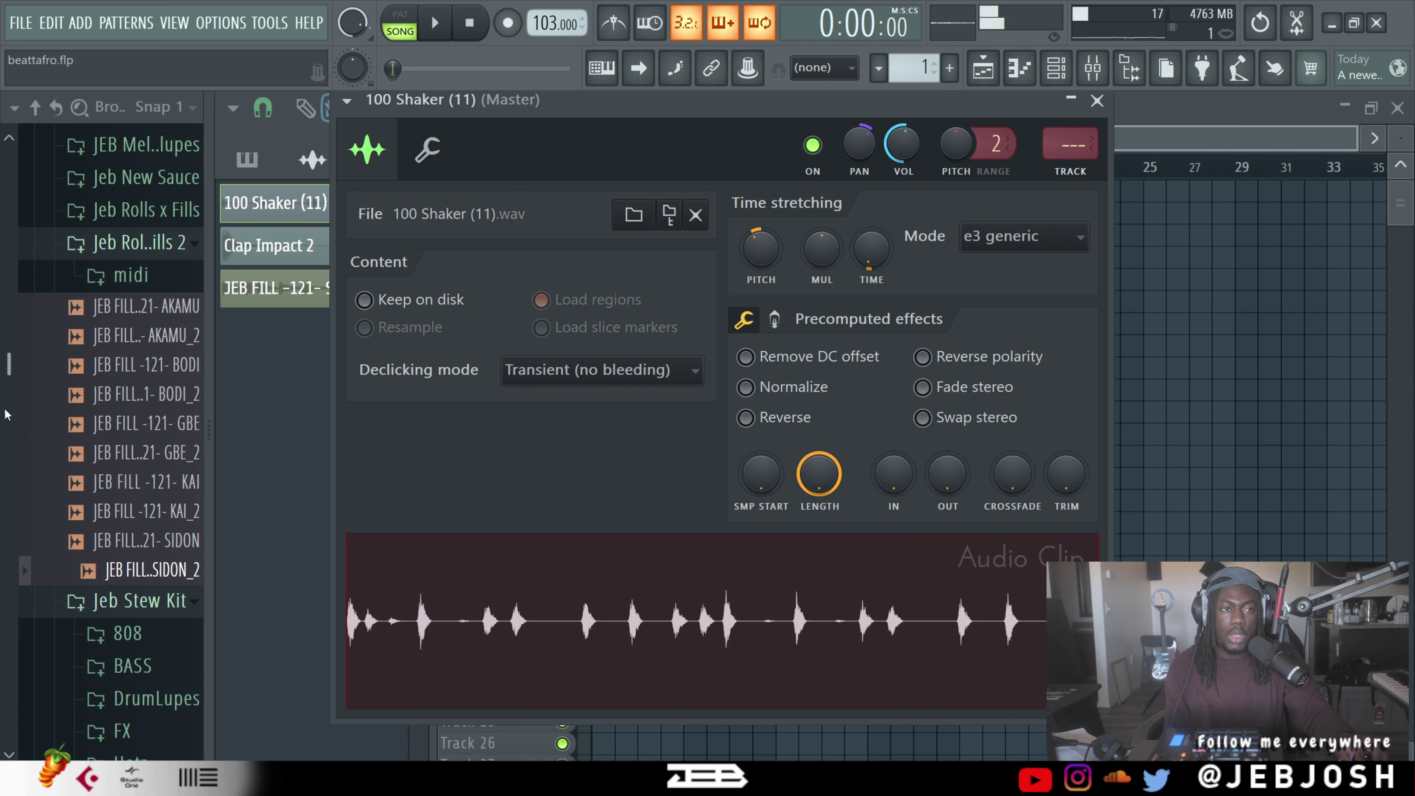
Step: Find the POJbeatz shaker samples in the browser, preview 100 POJ Shaker (3) and 100 Shaker (11), and close the clip settings
drag(10, 368, 36, 539)
scroll(39, 532, up, 5)
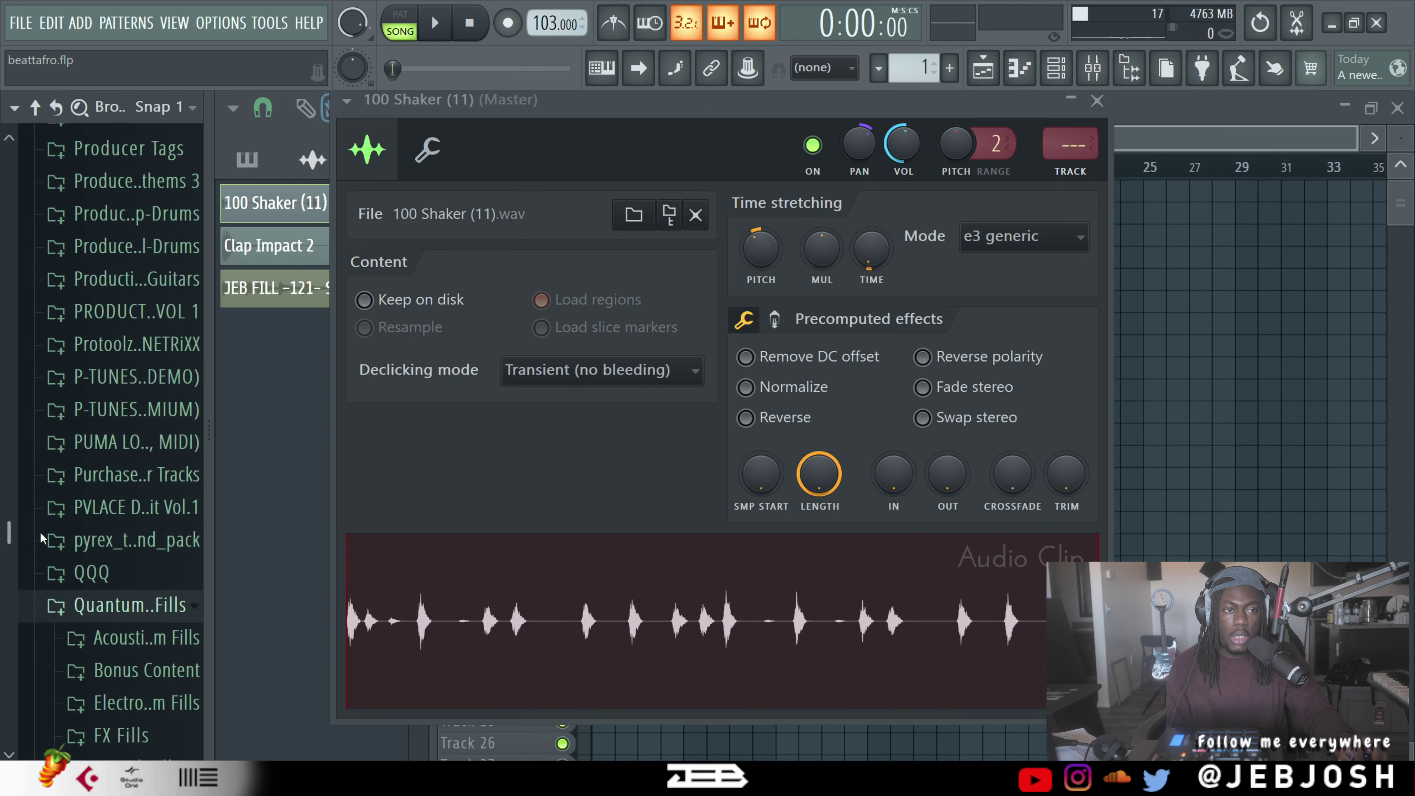
click(111, 241)
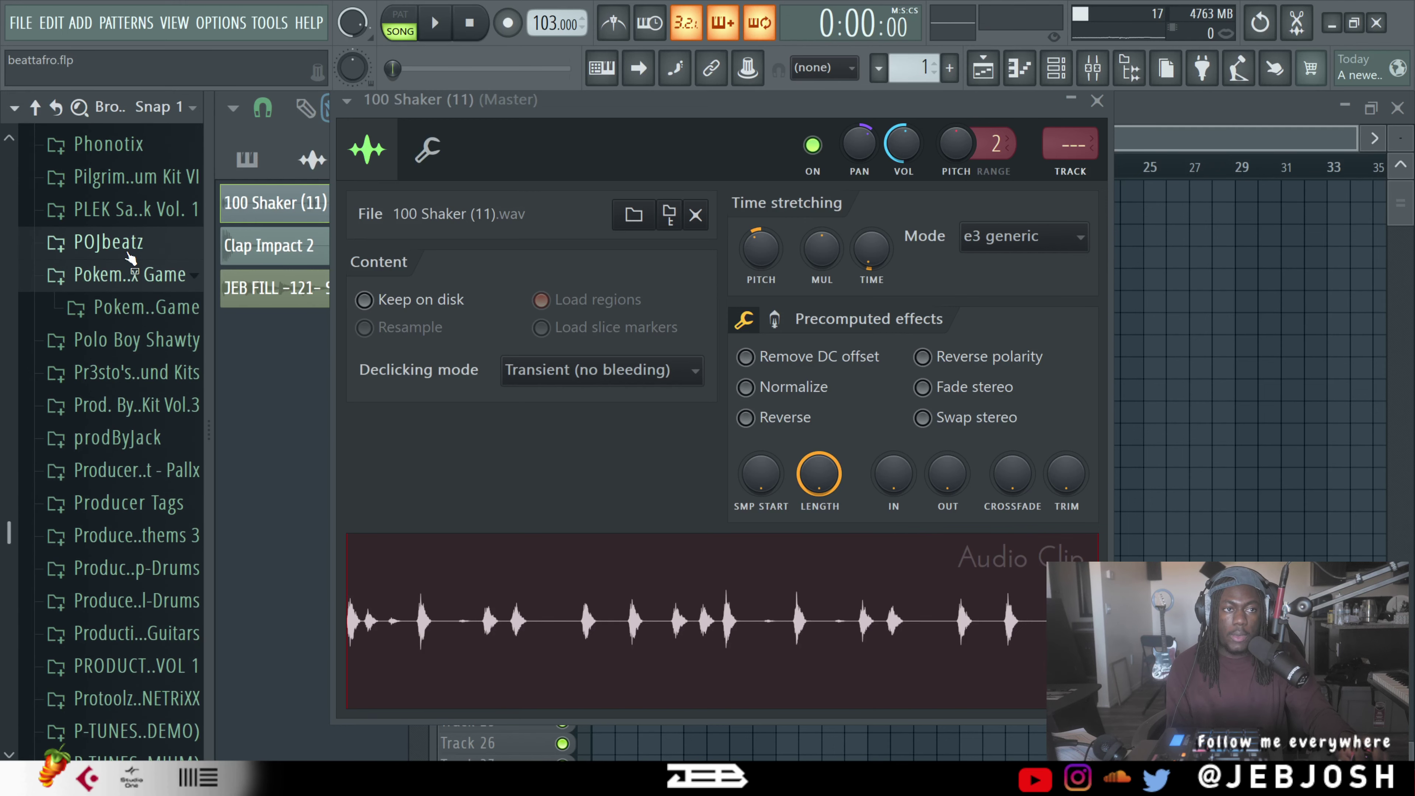
click(136, 307)
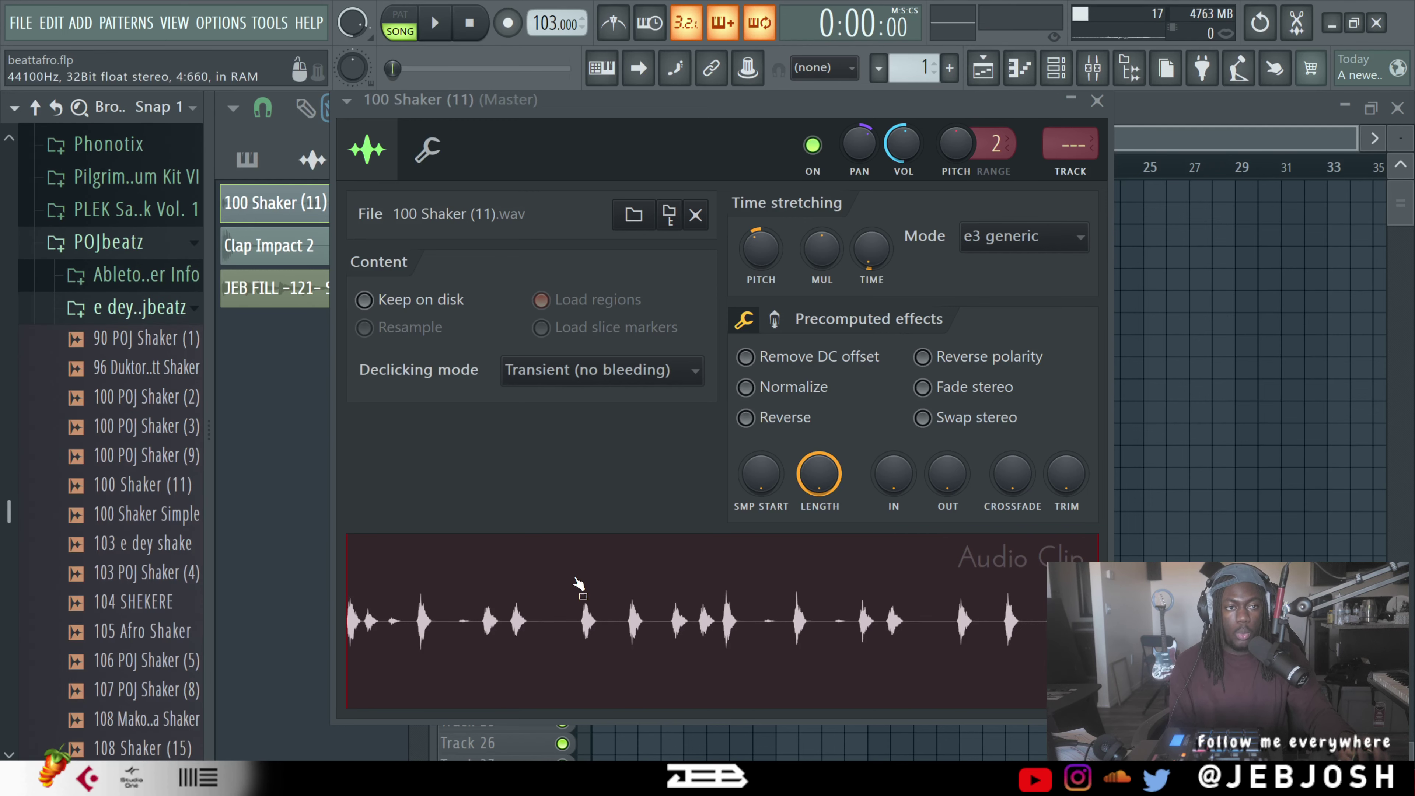
click(147, 429)
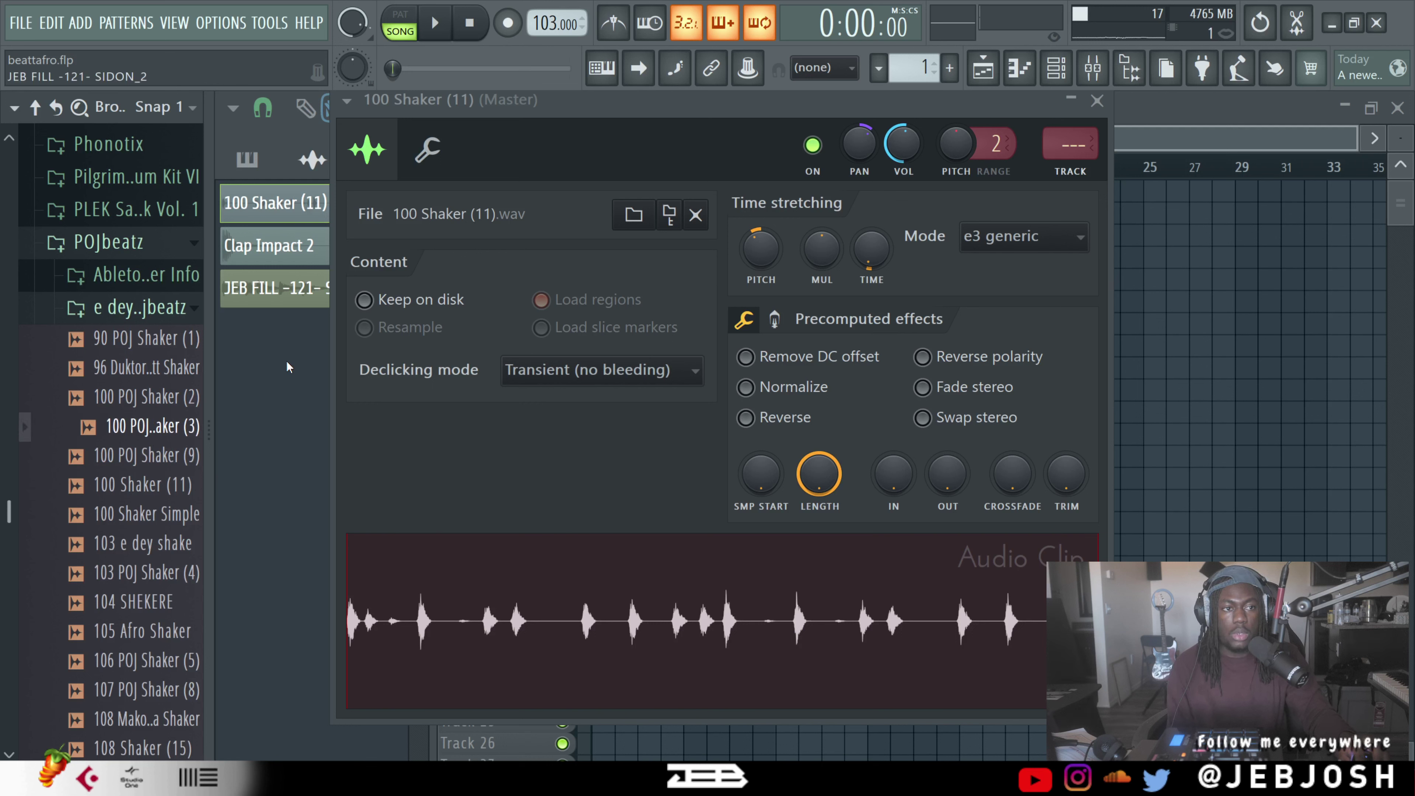
click(148, 488)
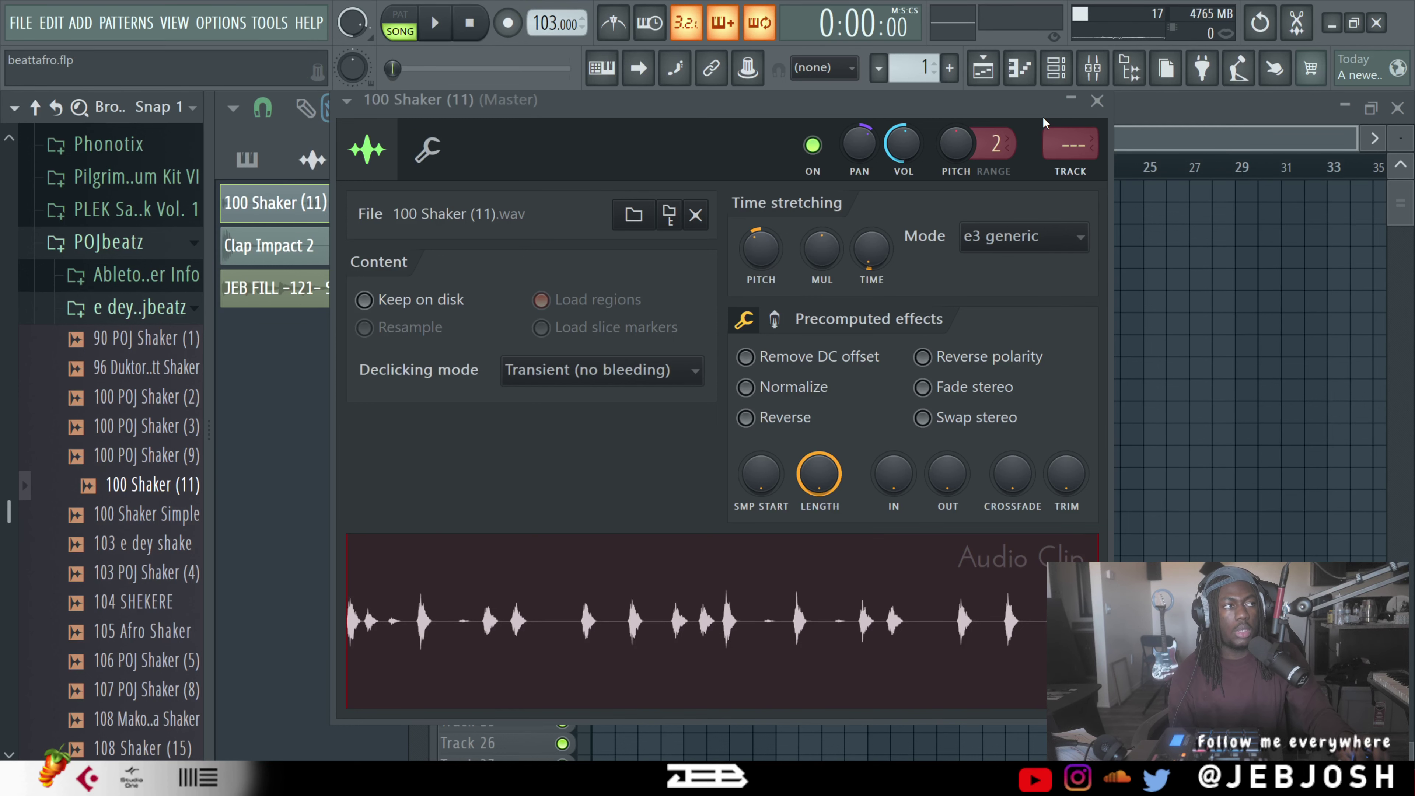
click(1097, 101)
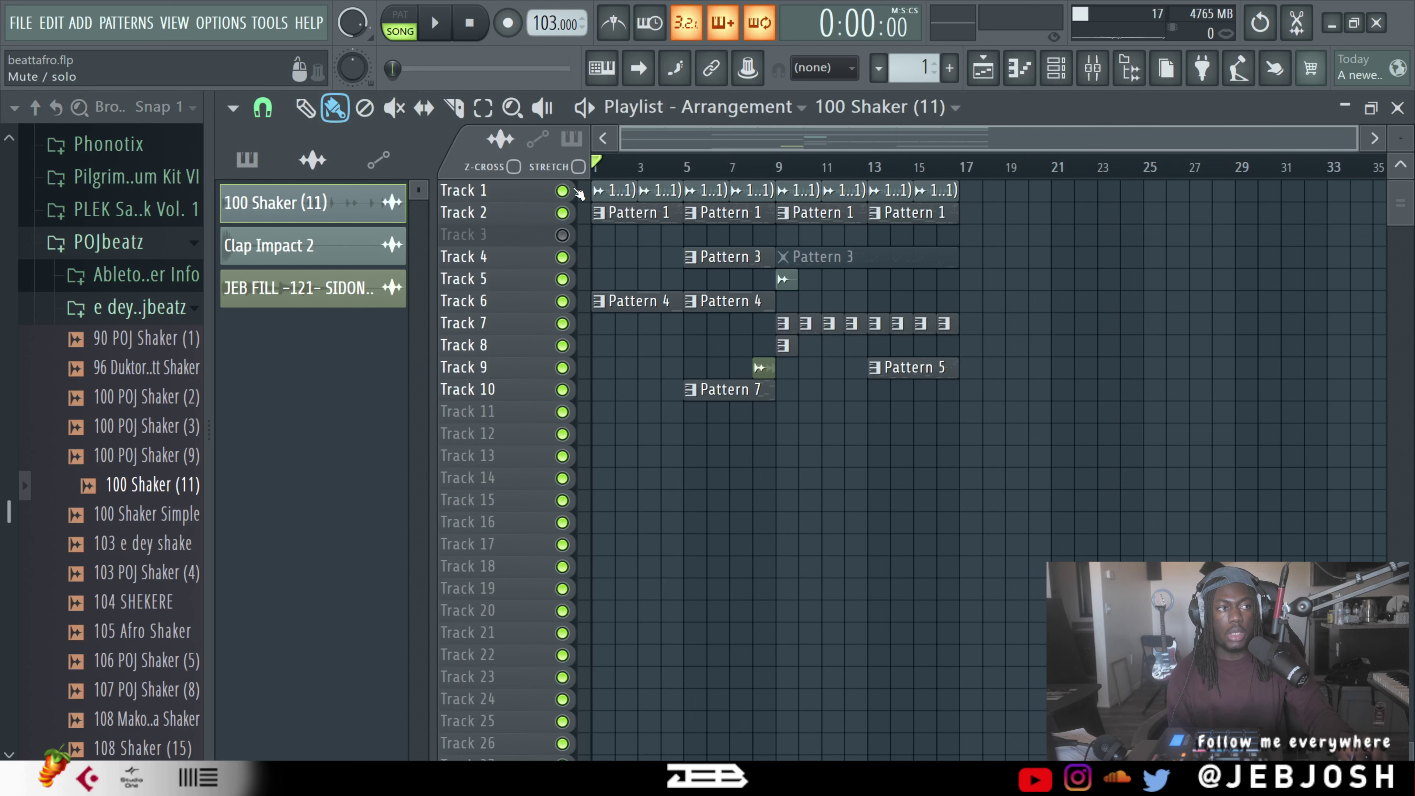
Step: Solo the shaker on Track 1, play it, and select bars 5 up to 9 of the playlist as the loop region
right_click(562, 190)
key(space)
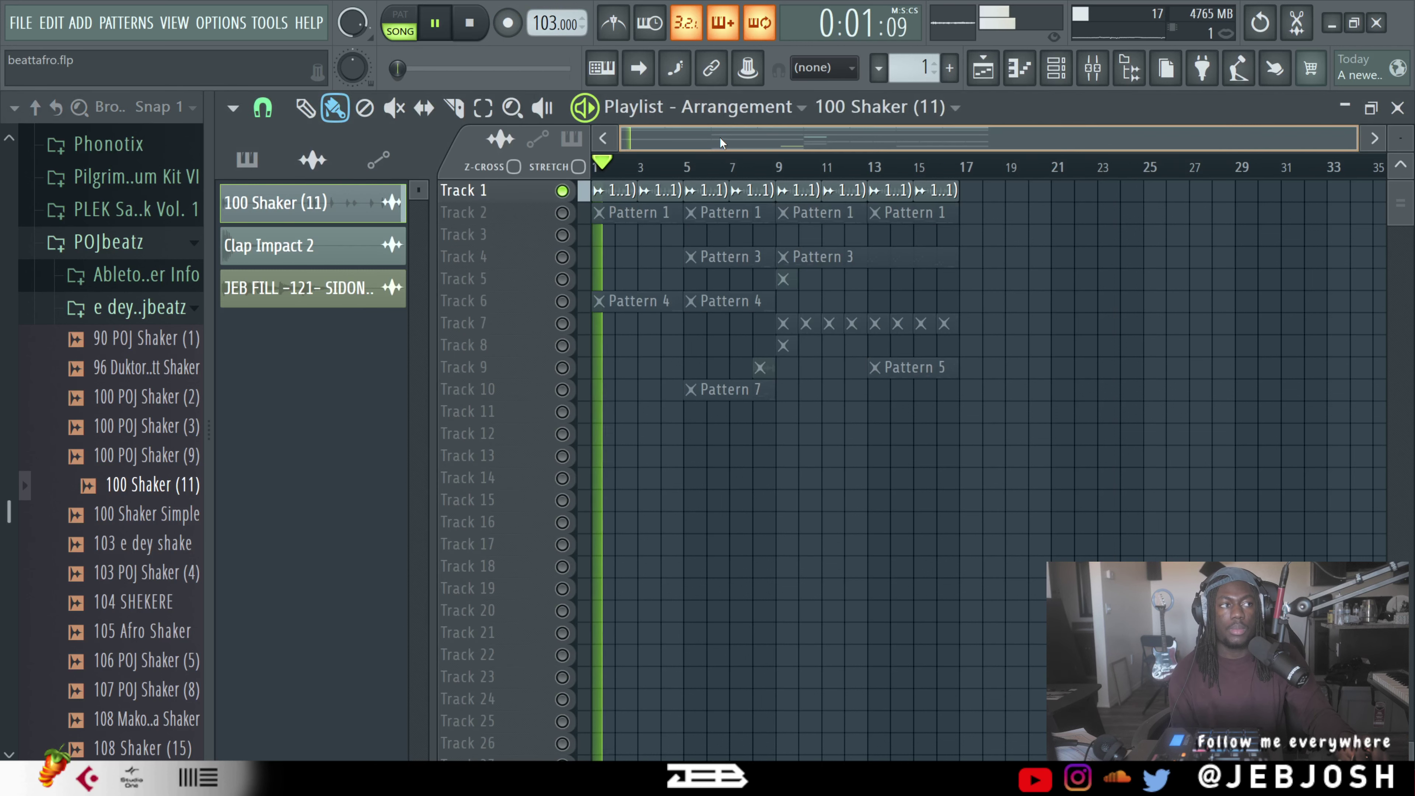
drag(1358, 138, 1182, 138)
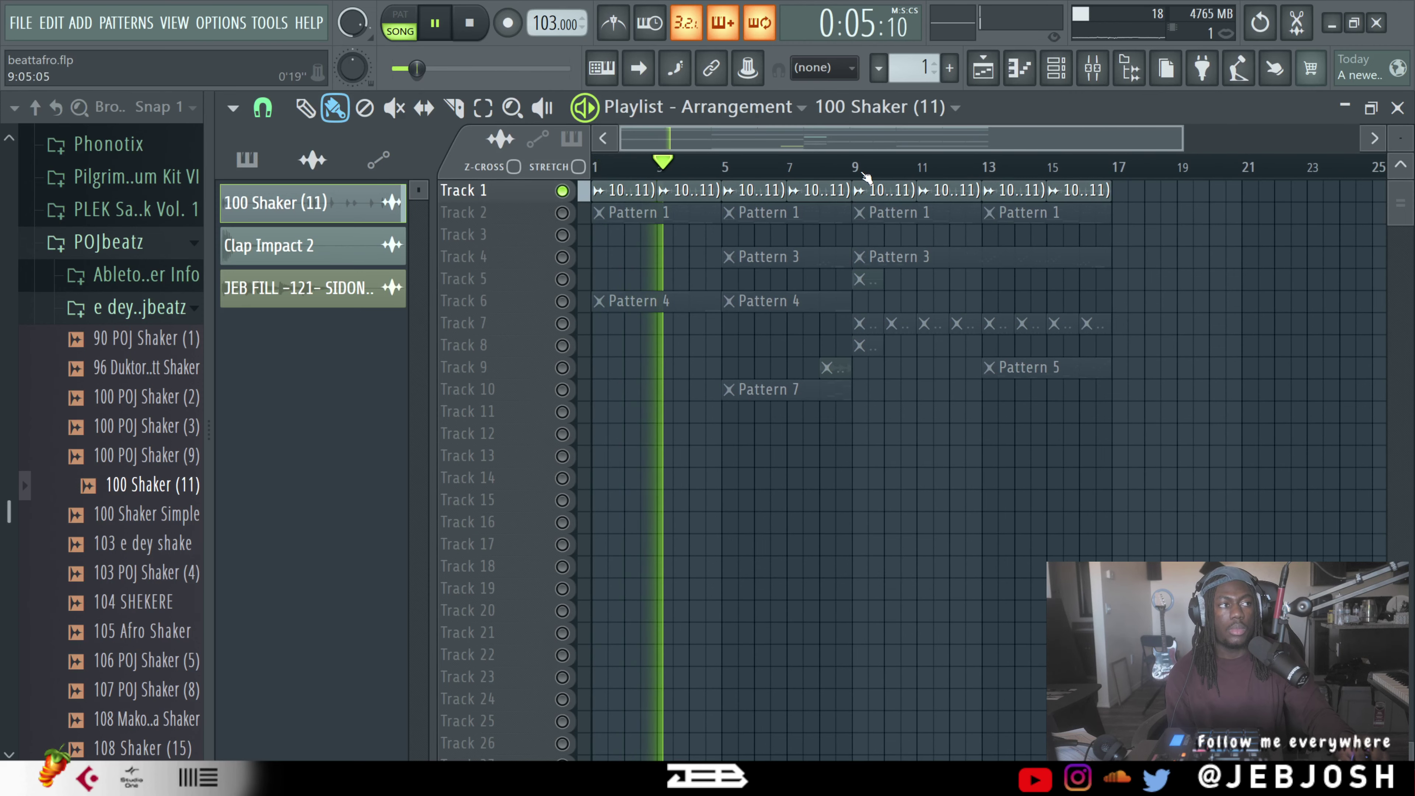
drag(861, 169, 727, 169)
key(space)
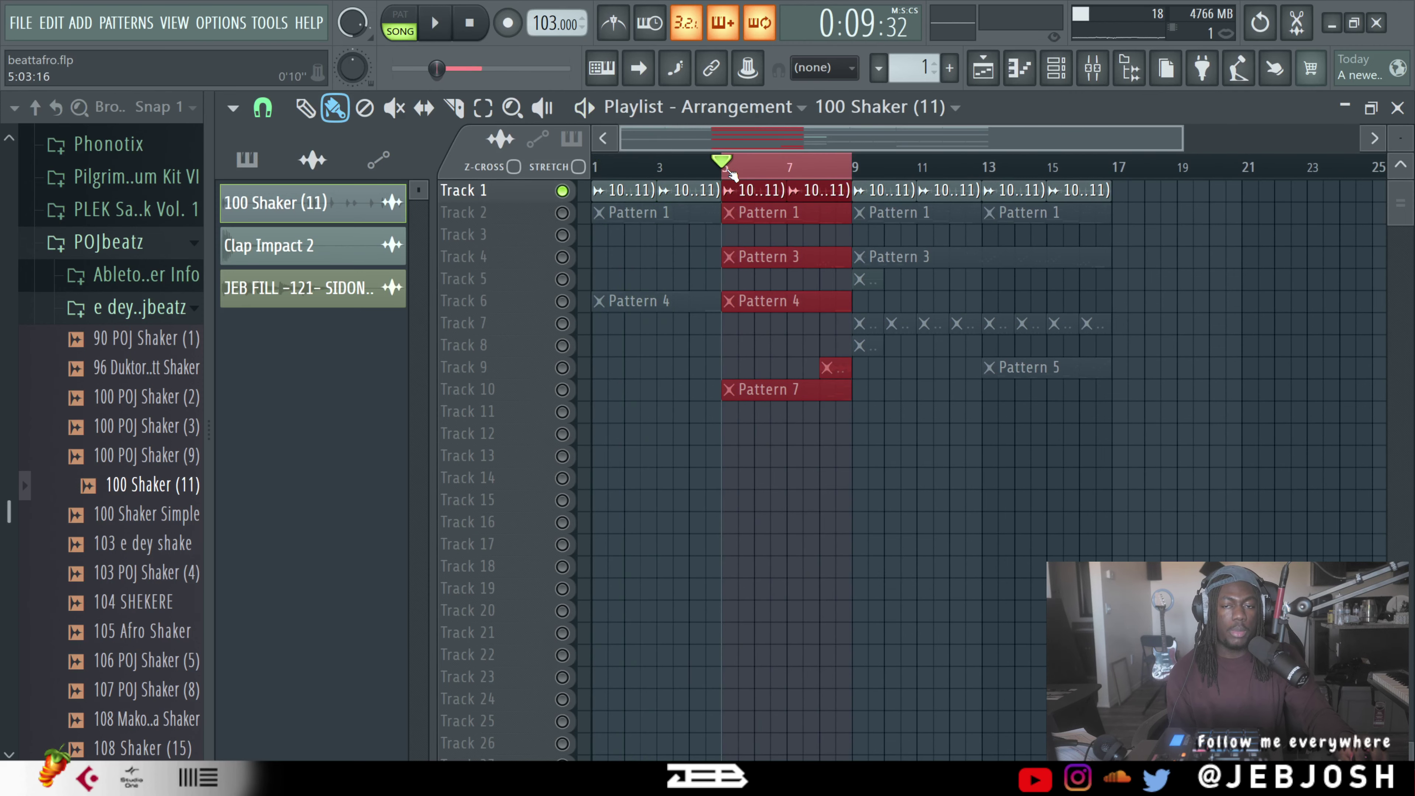
Step: Solo Track 2 and play its Pattern 1 clip within the selected loop region
right_click(562, 212)
key(space)
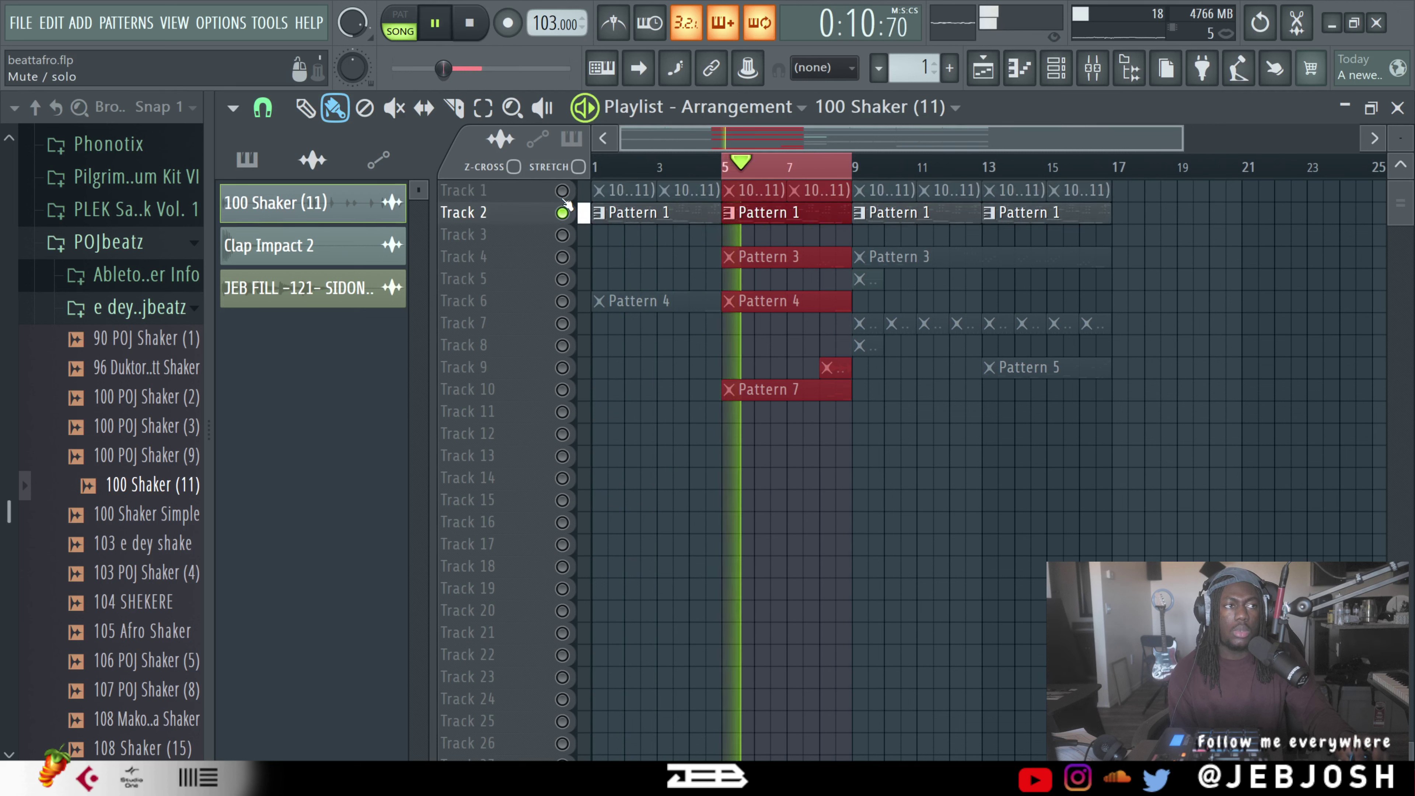
key(space)
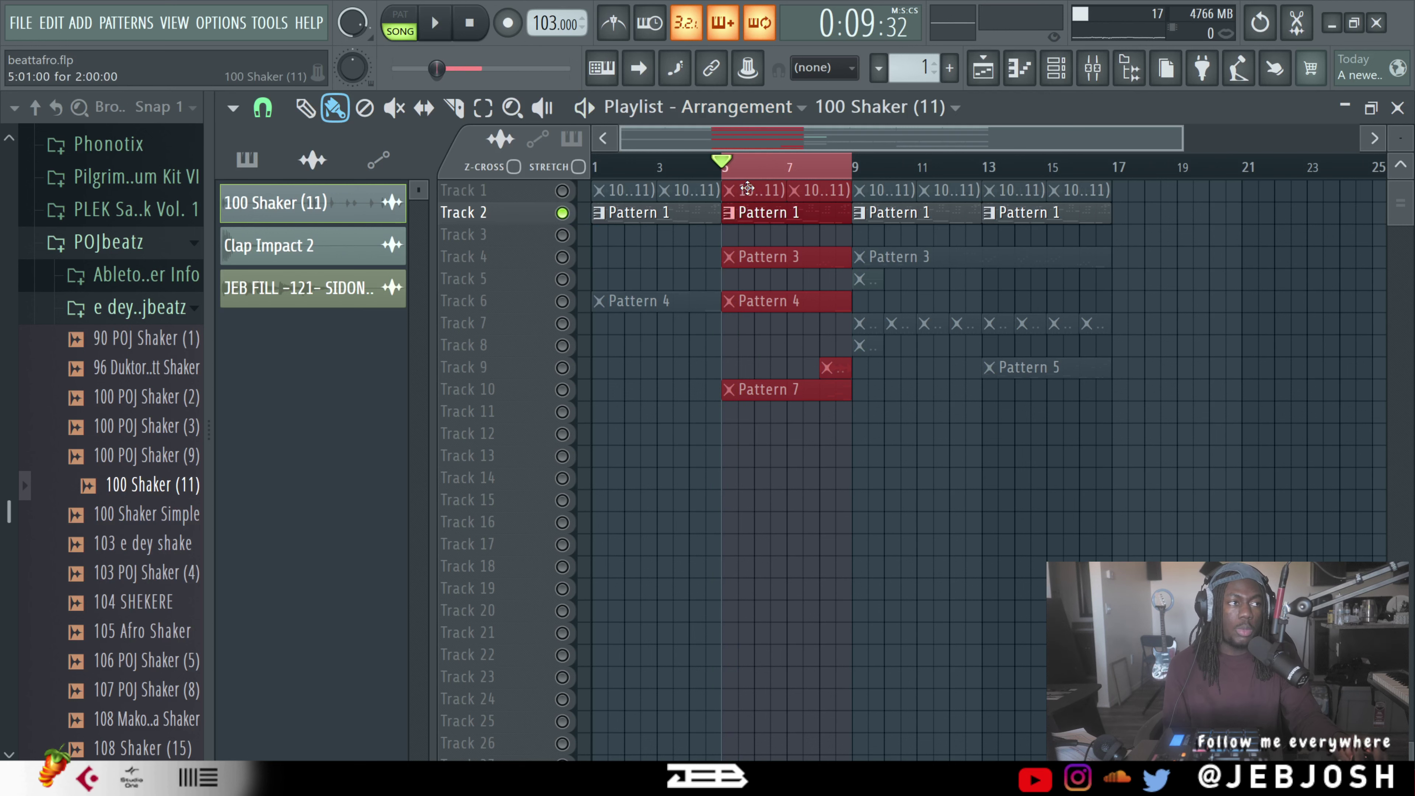
key(space)
Step: Show the unsorted channels in the channel rack and view the Addictive Keys instrument's preset window
click(1055, 67)
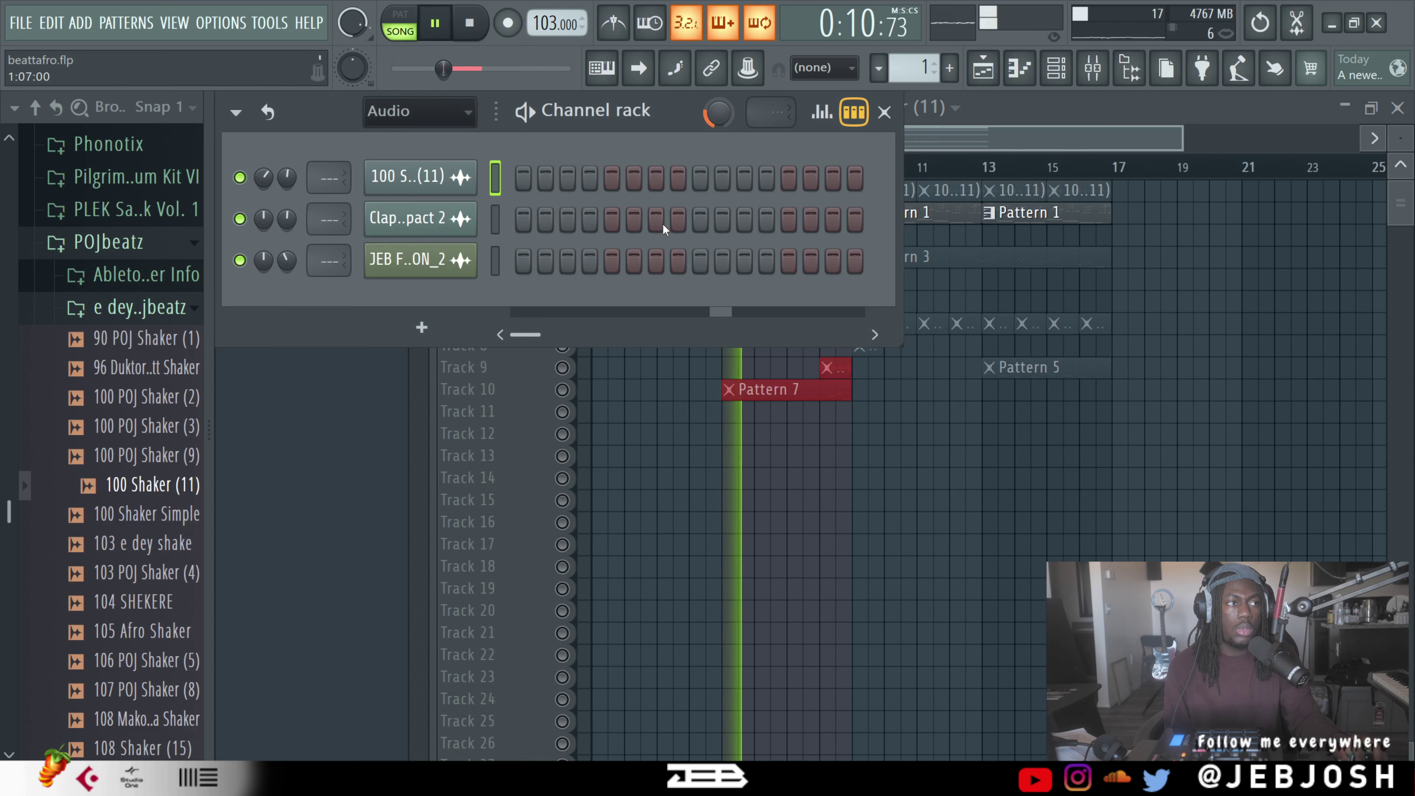
scroll(435, 124, up, 1)
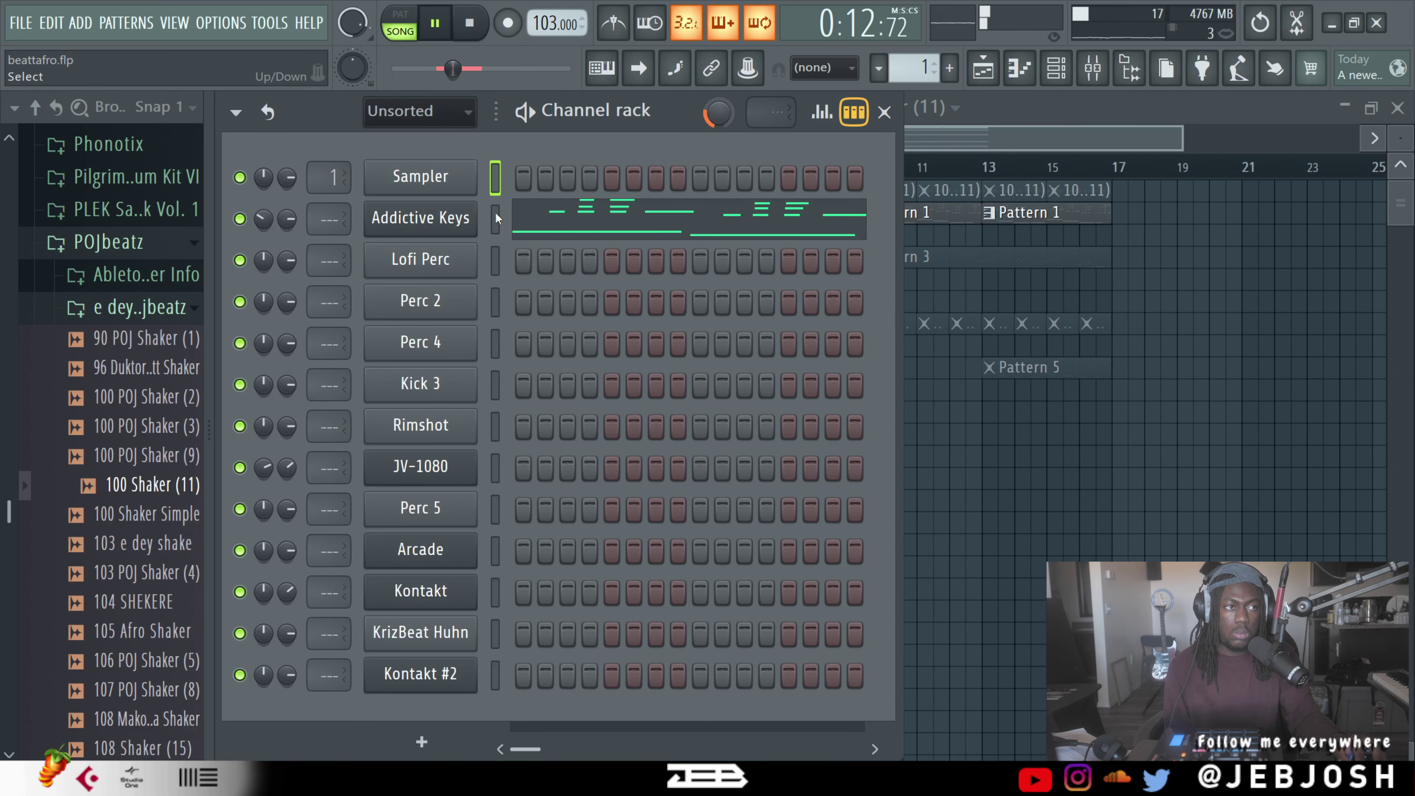
key(space)
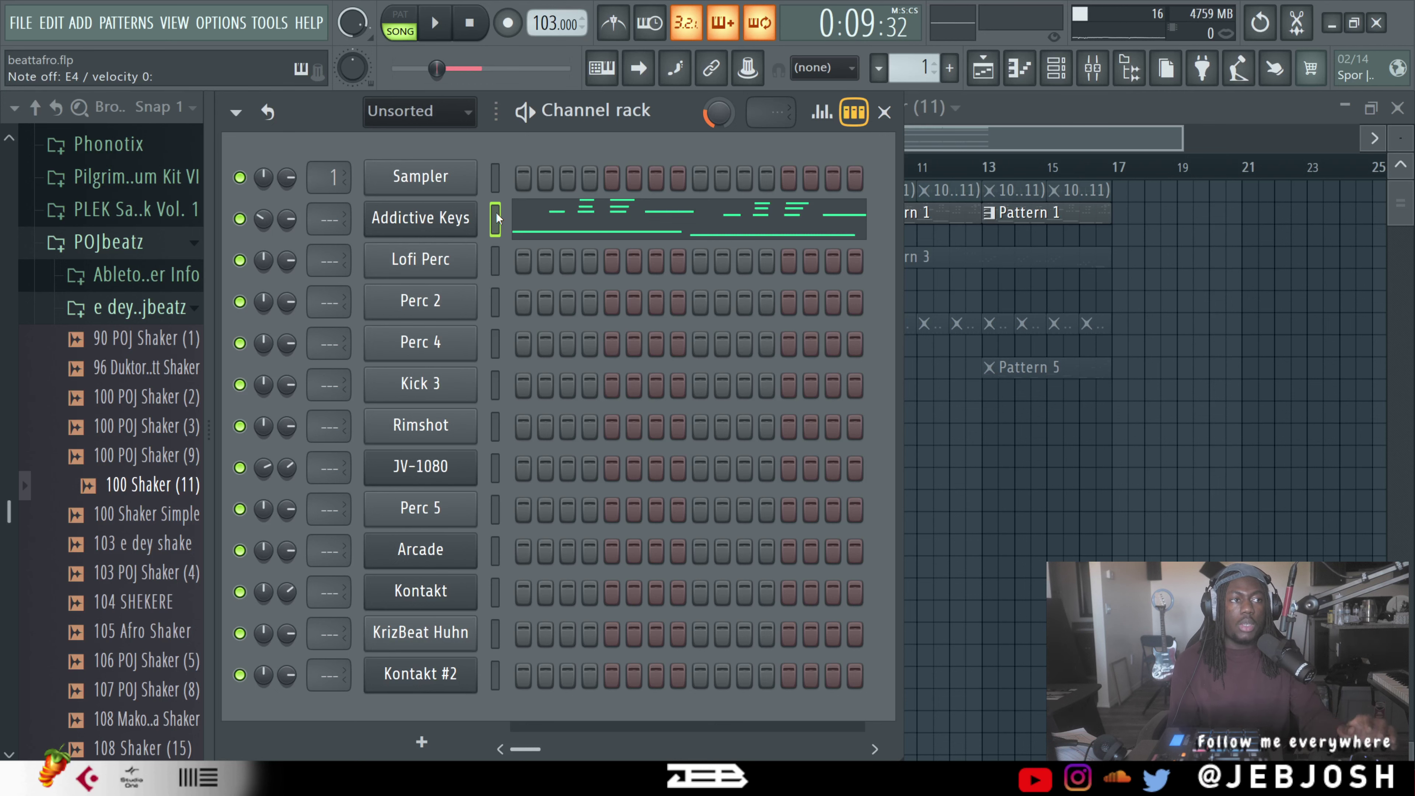
click(464, 222)
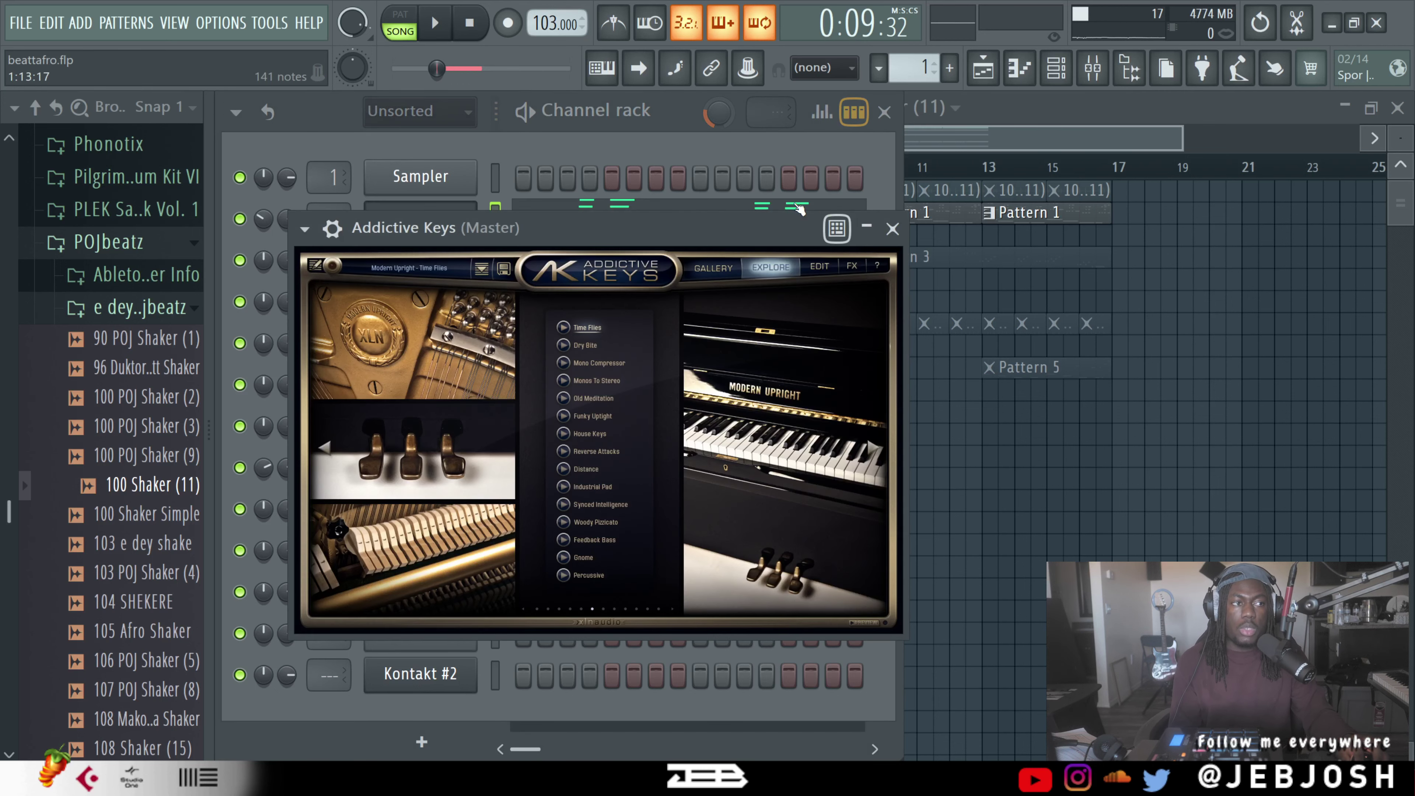
click(867, 228)
Step: Open the Addictive Keys notes of Pattern 1 in the piano roll and examine the chords and the low bass notes
key(space)
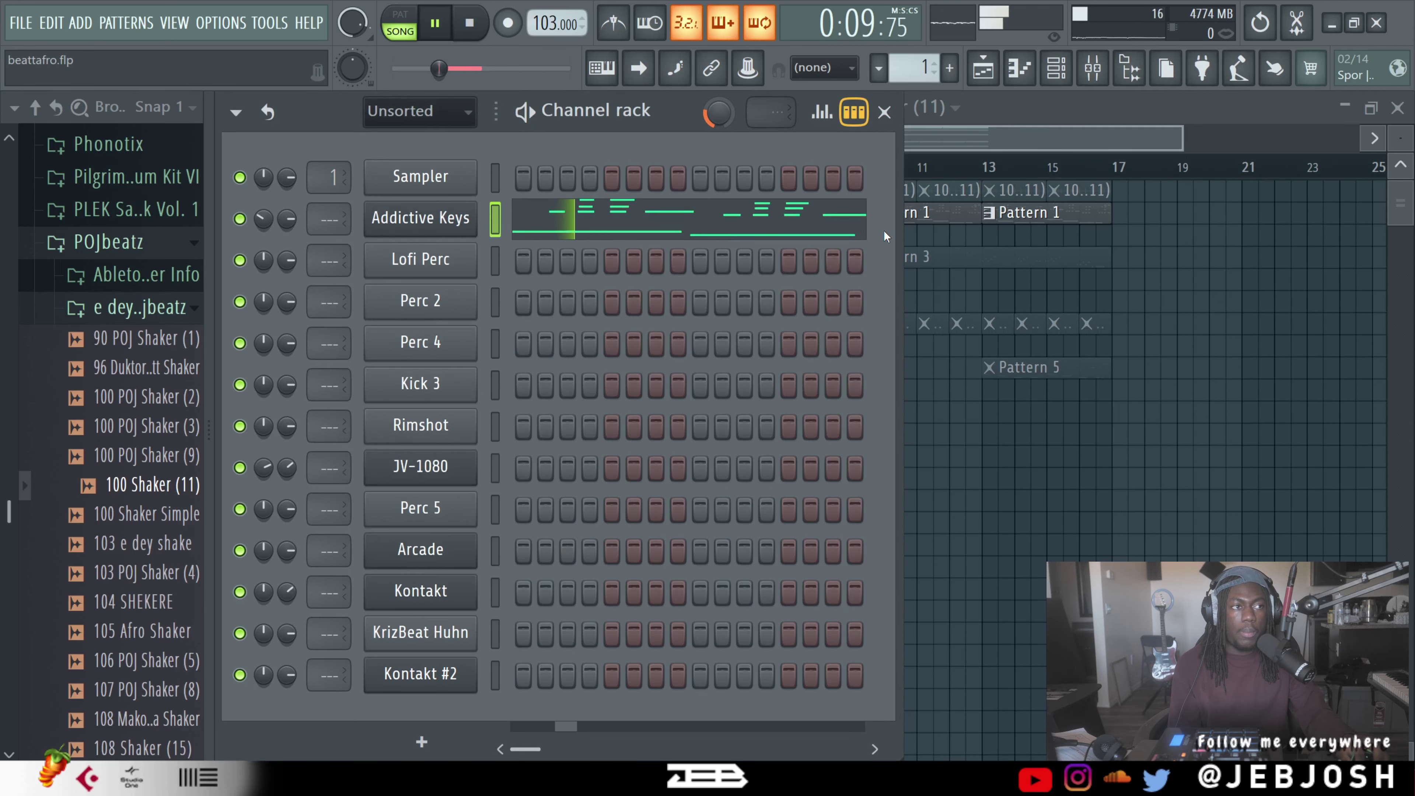
click(750, 238)
key(space)
scroll(582, 319, up, 5)
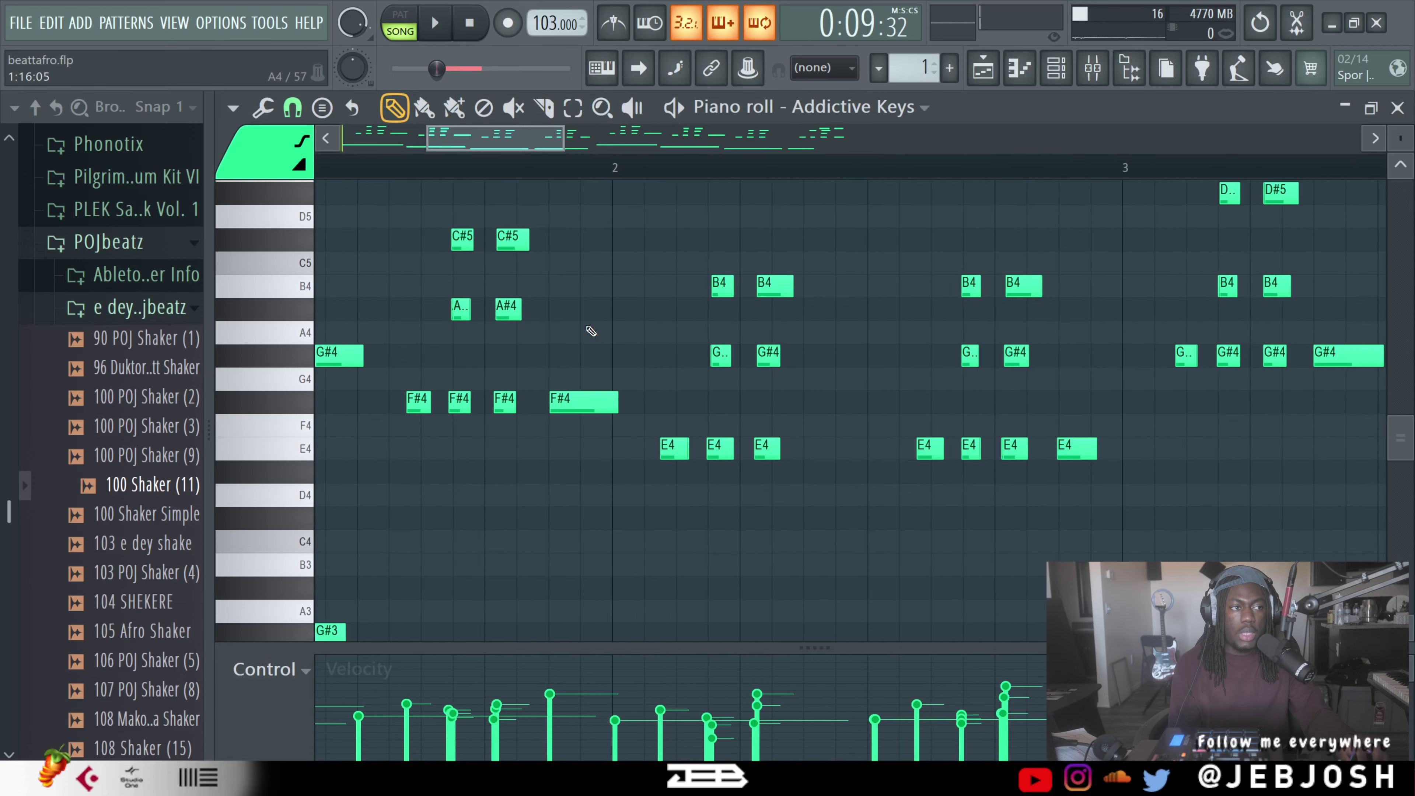
scroll(582, 319, down, 5)
scroll(913, 364, up, 2)
scroll(914, 364, down, 2)
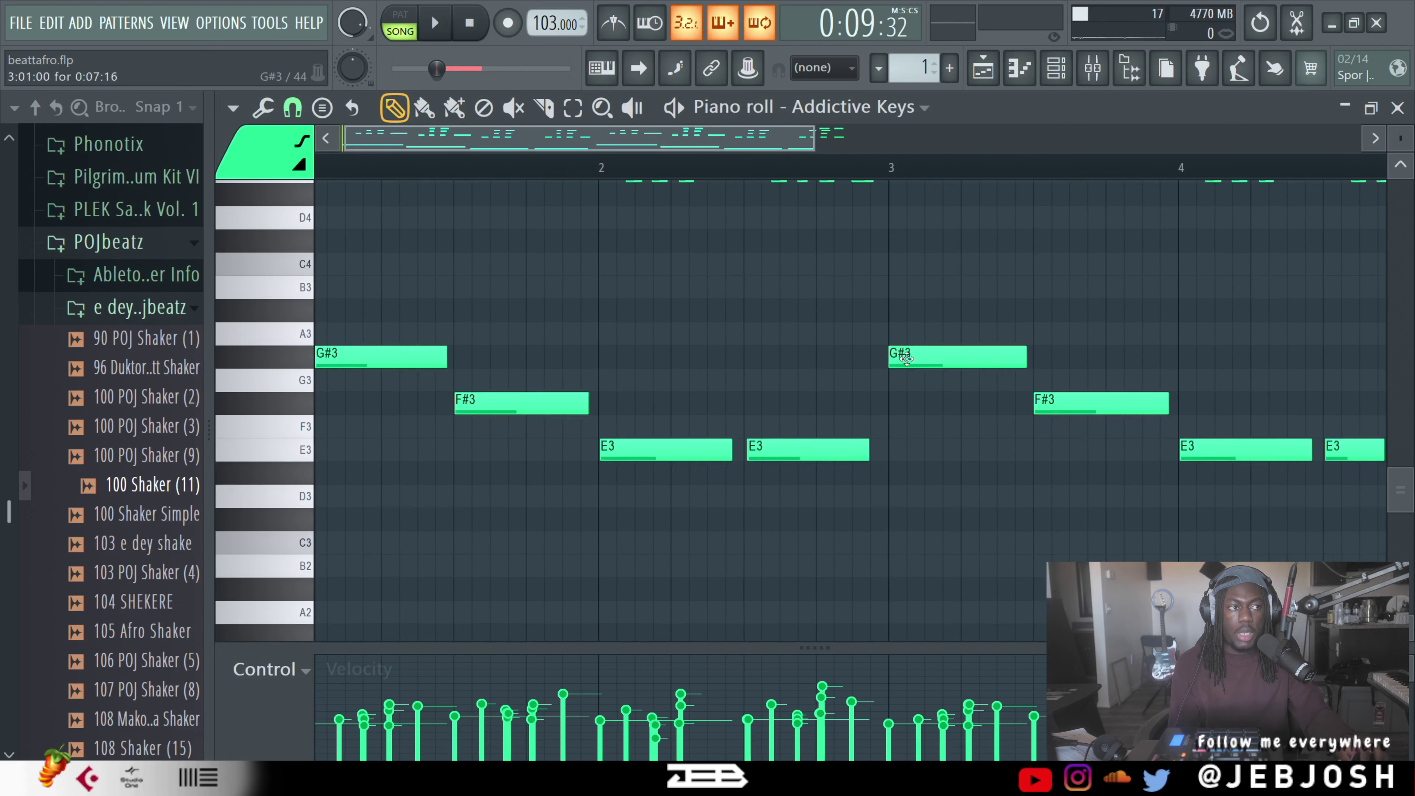
scroll(914, 364, down, 2)
scroll(1020, 356, up, 2)
Step: Play the Addictive Keys part while following its notes in the piano roll, then close the piano roll
key(space)
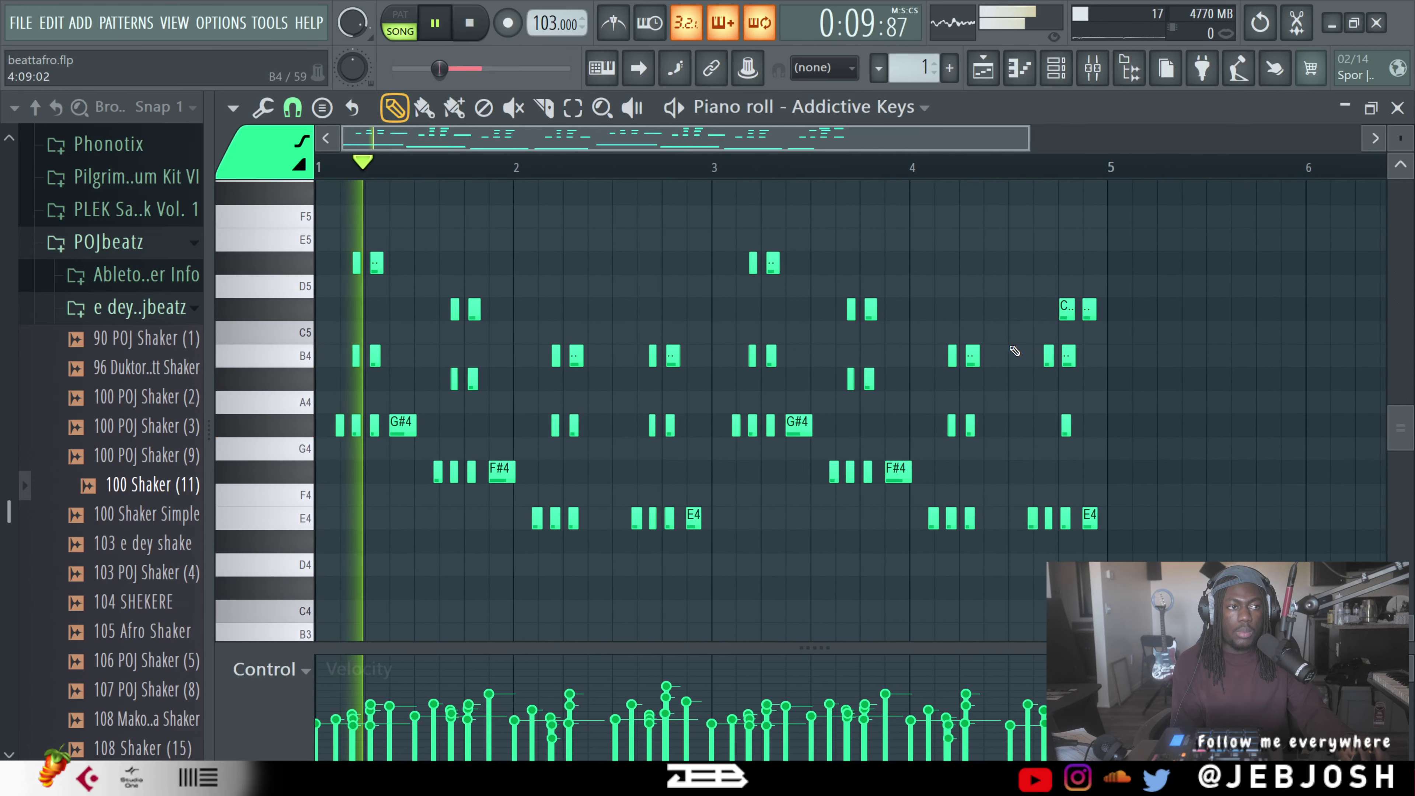
scroll(1137, 345, down, 3)
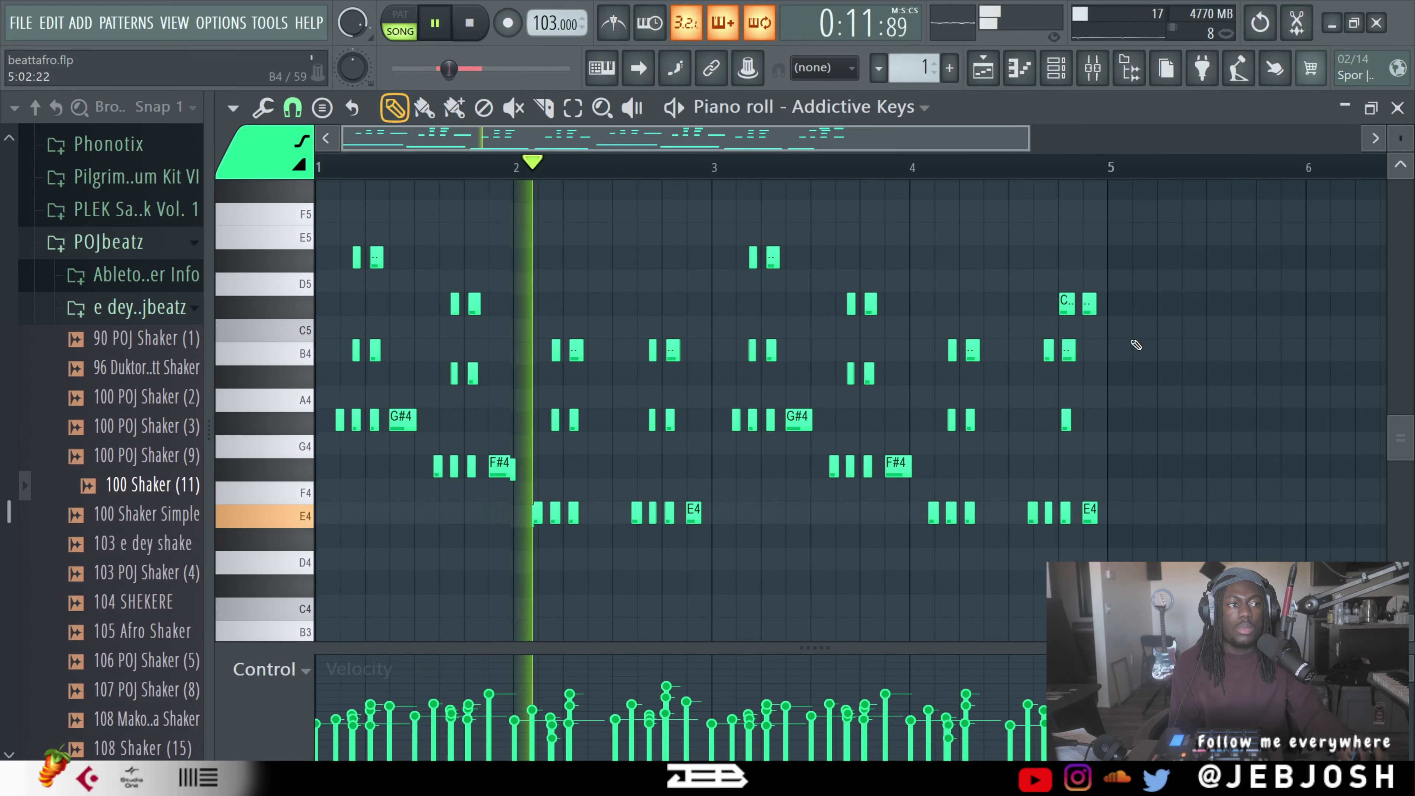
scroll(1136, 345, down, 3)
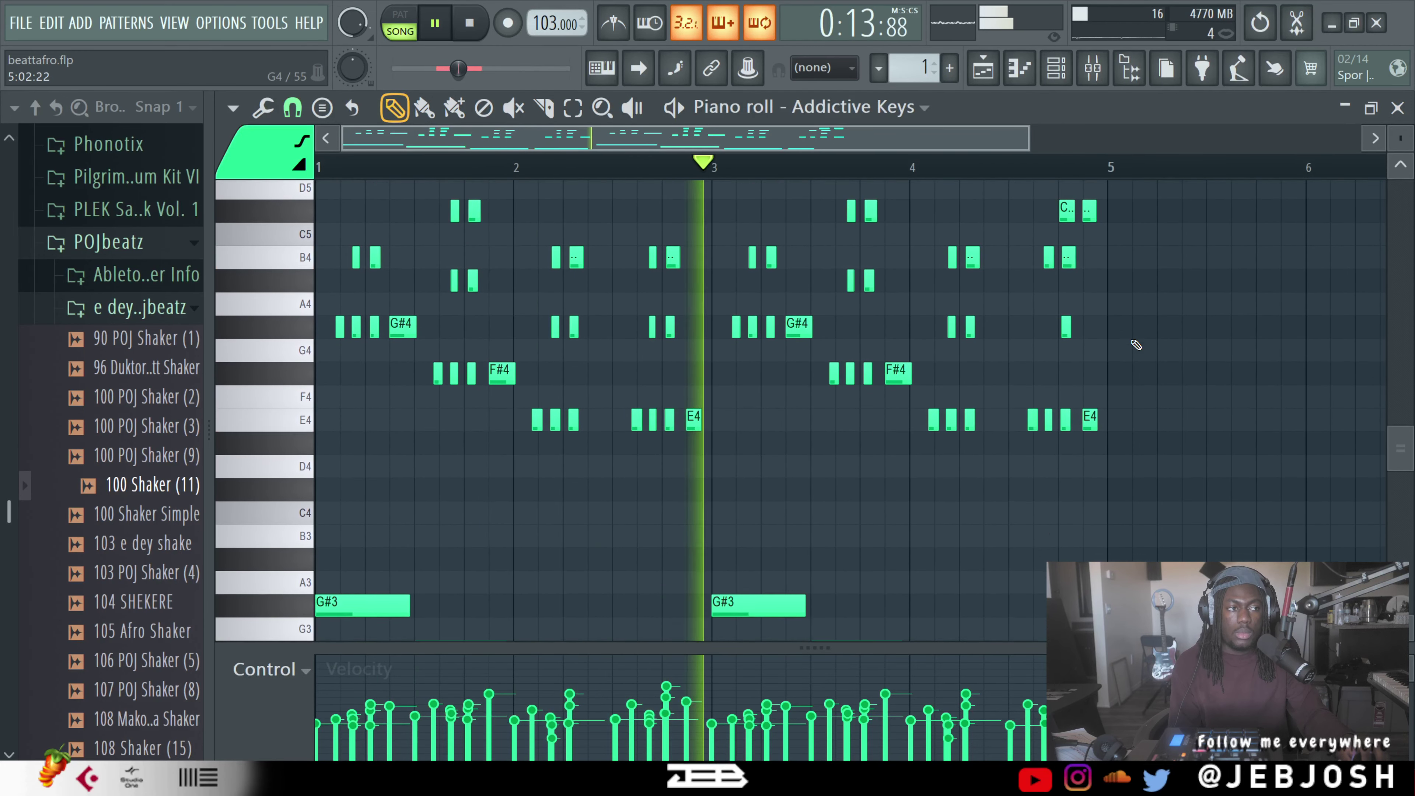
scroll(1134, 344, up, 3)
key(space)
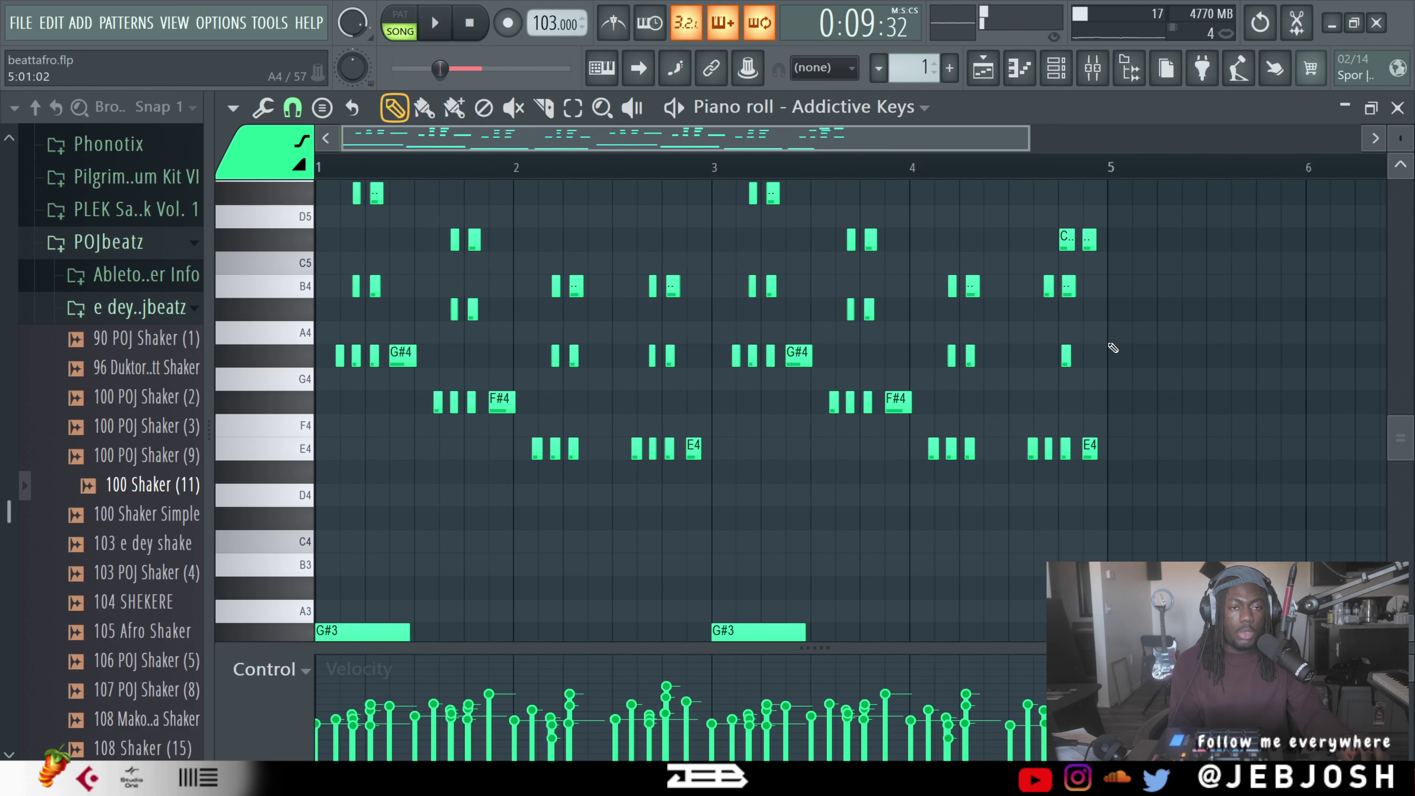
click(1395, 117)
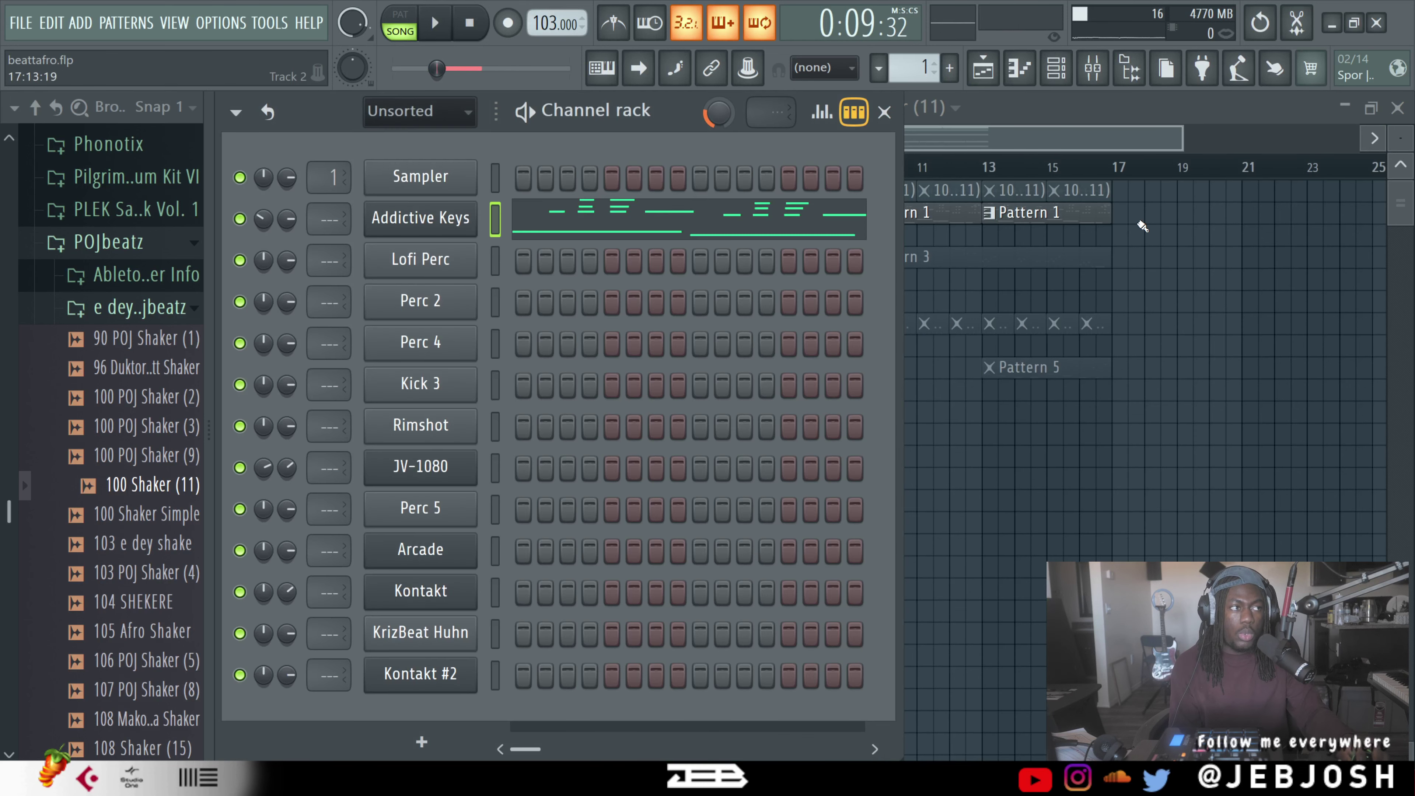
Step: Unmute Track 1 alongside Track 2 in the playlist and play the shaker loop and chords together within the loop region
key(F6)
click(562, 190)
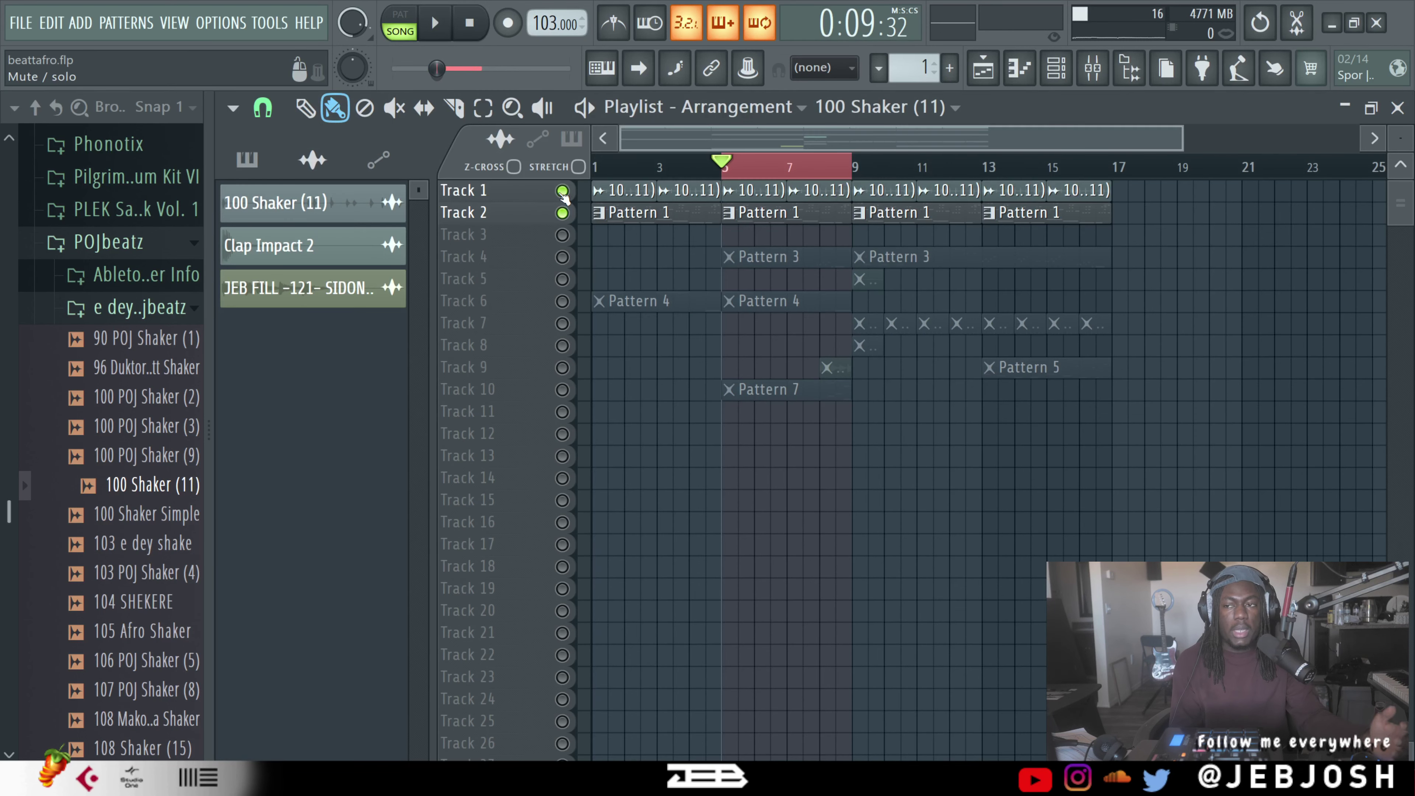
key(space)
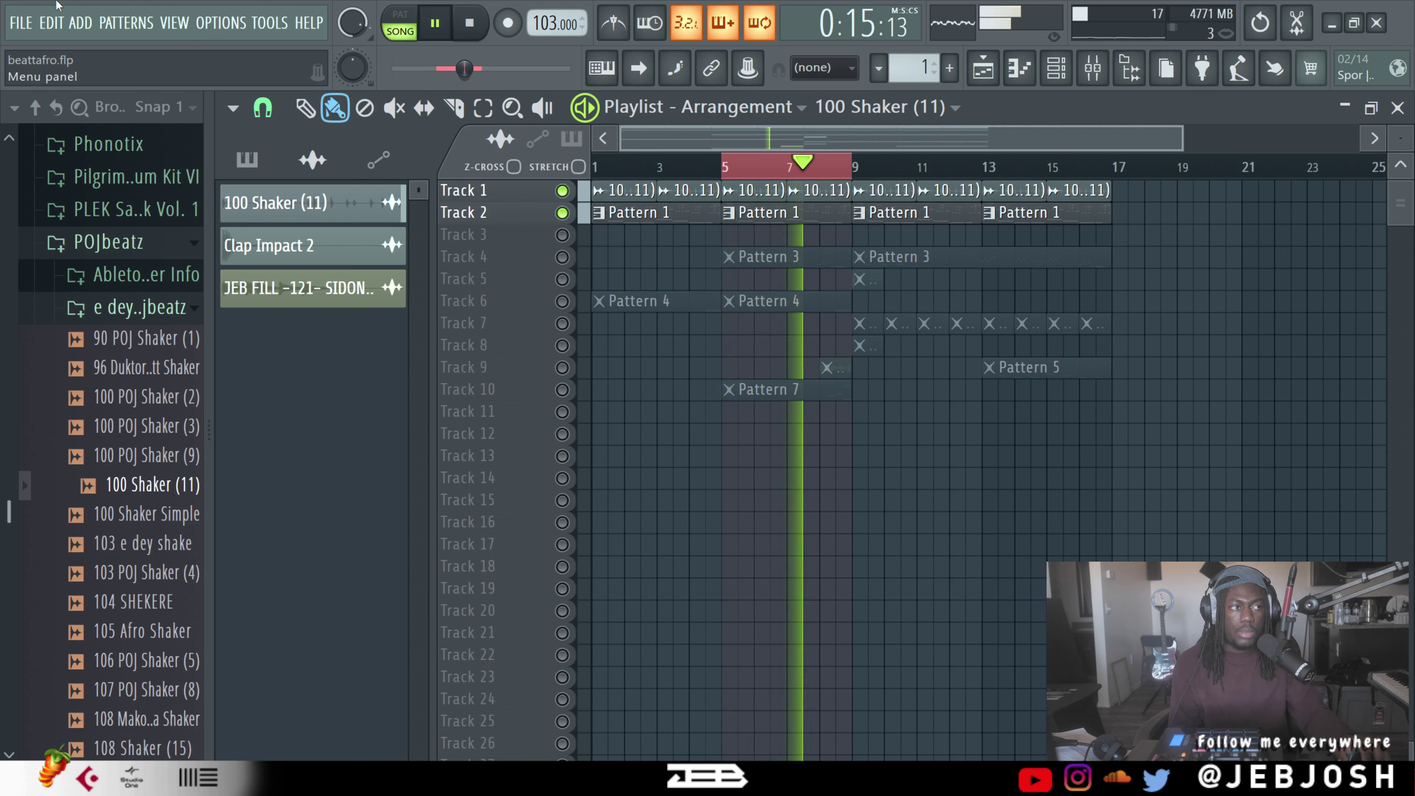
key(space)
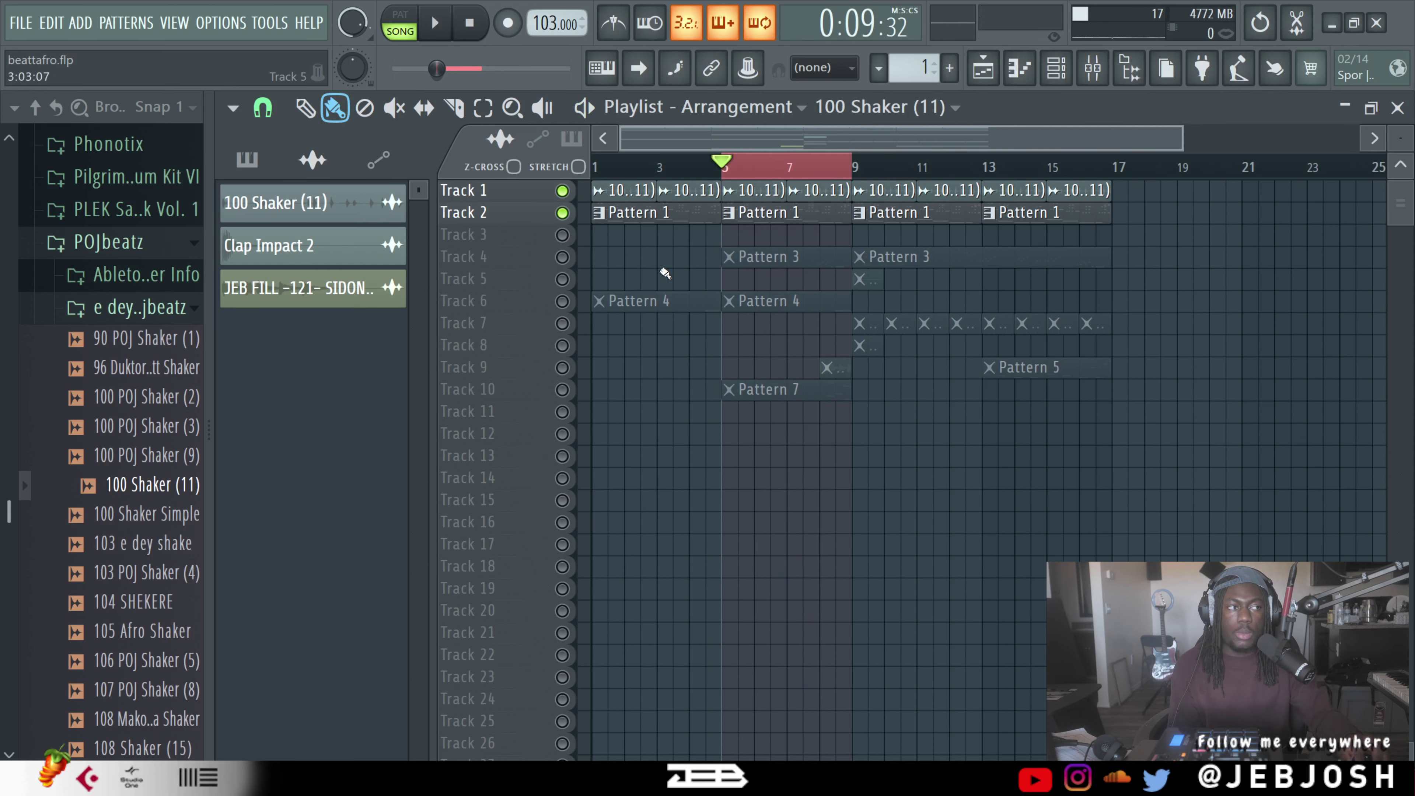
Step: Unmute Track 4 in the playlist and make Pattern 2 the active pattern
click(562, 257)
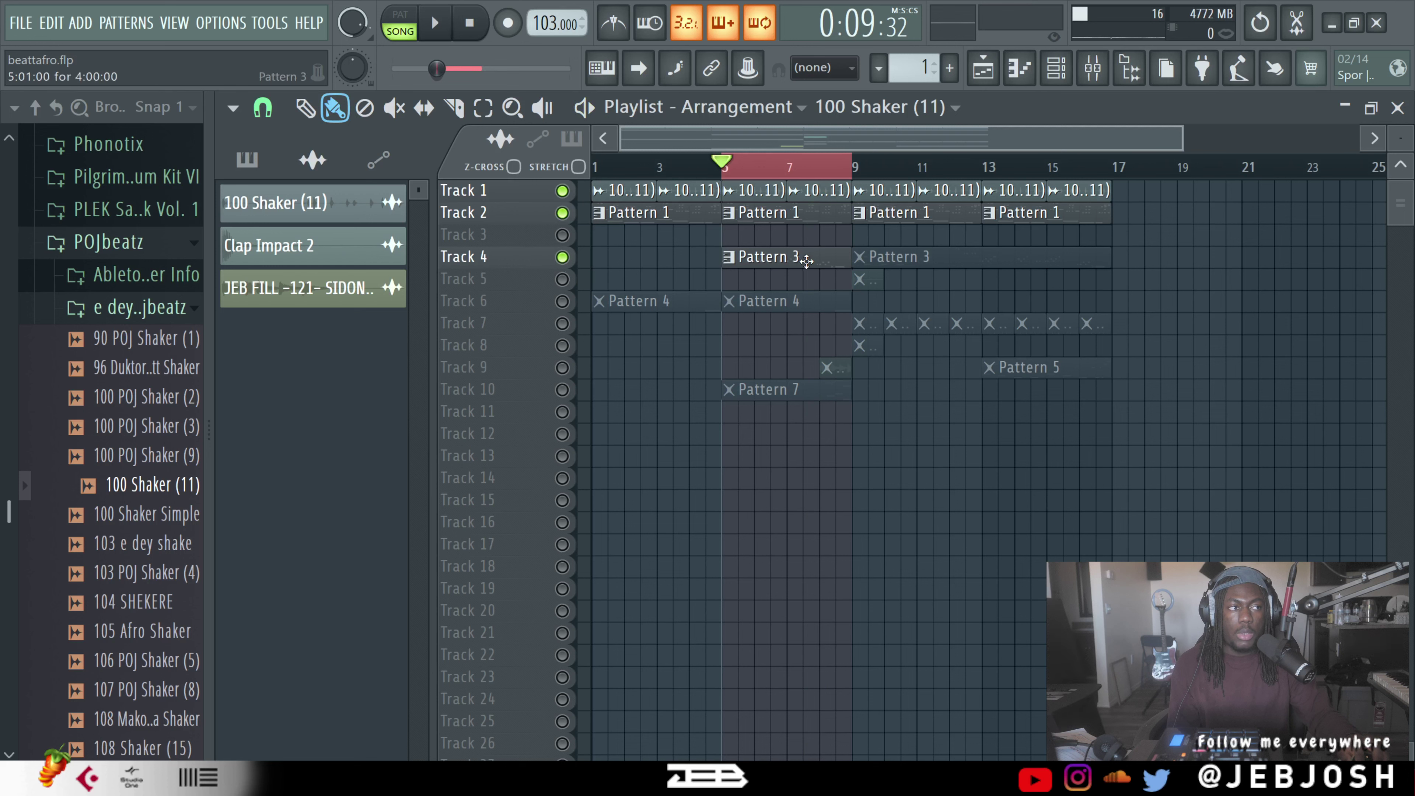
click(806, 262)
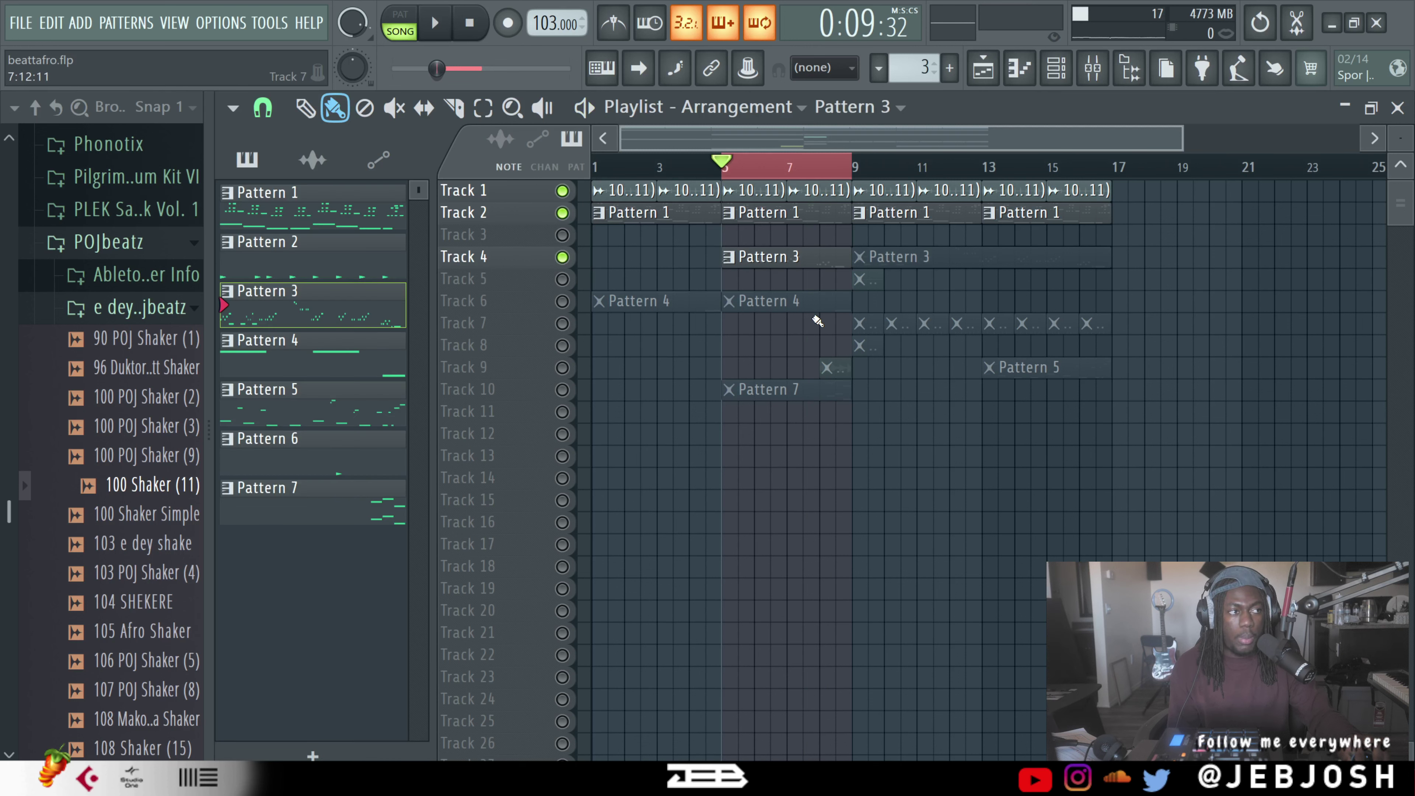
click(900, 327)
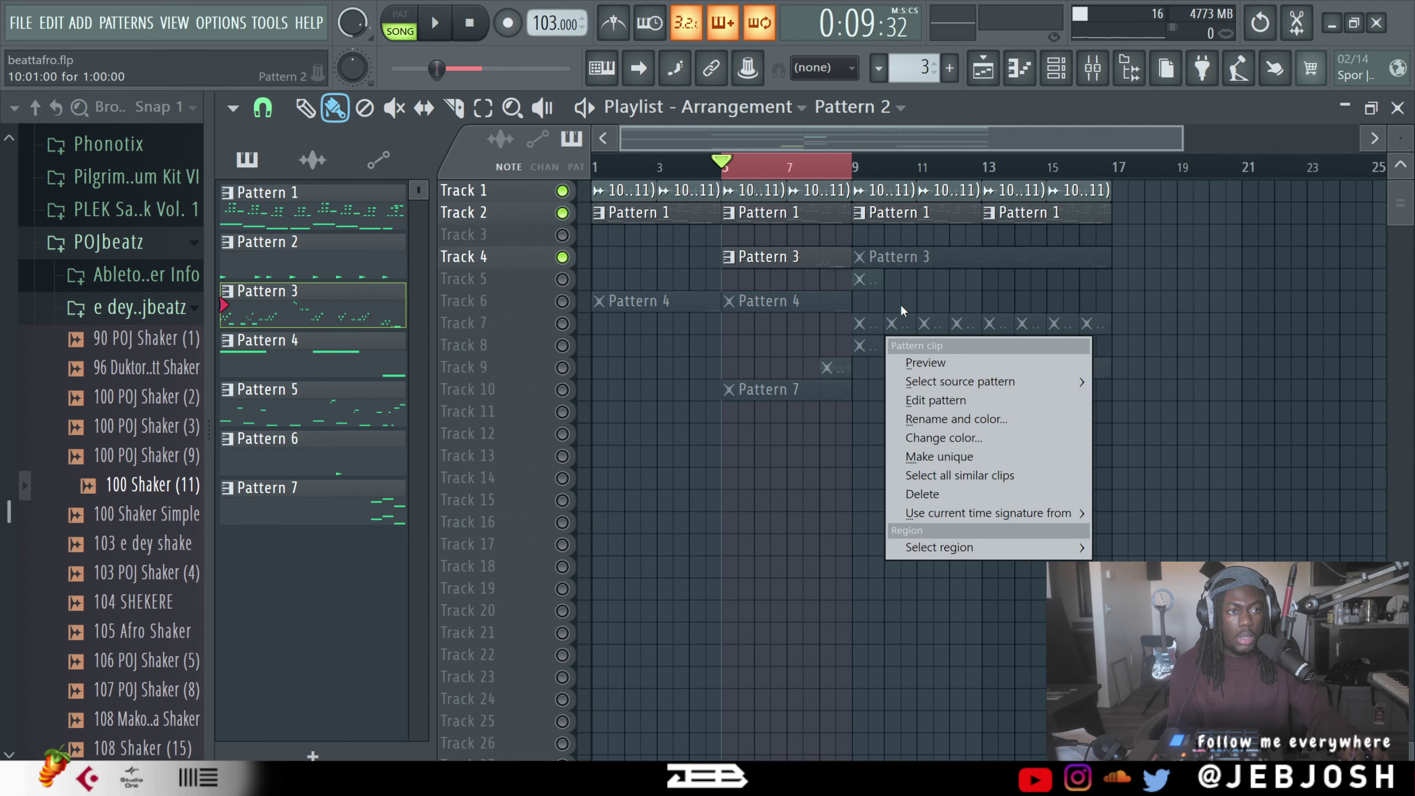
click(901, 308)
click(268, 241)
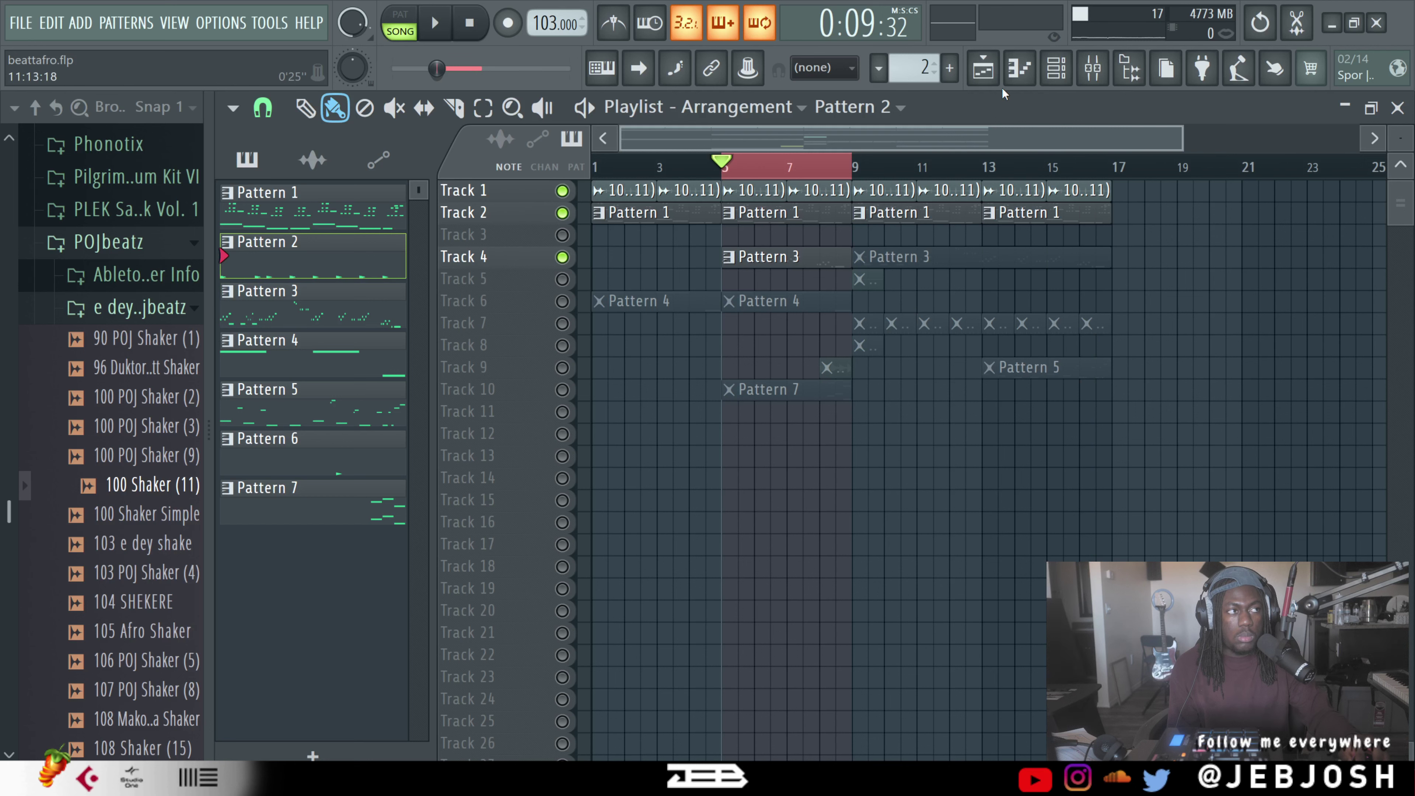
Step: Show Pattern 2's drum steps in the channel rack and play the pattern on its own in pattern mode
click(1056, 68)
click(390, 41)
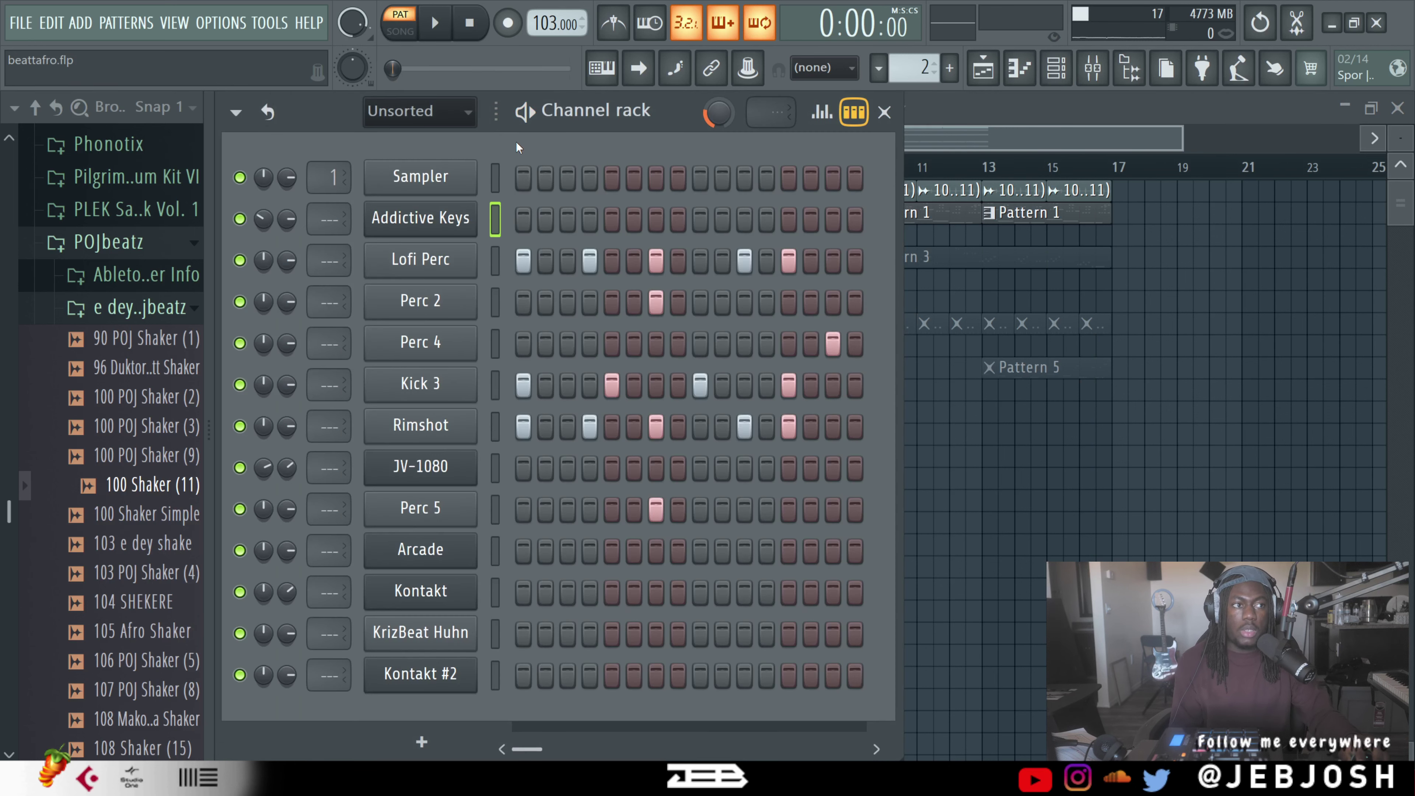
key(space)
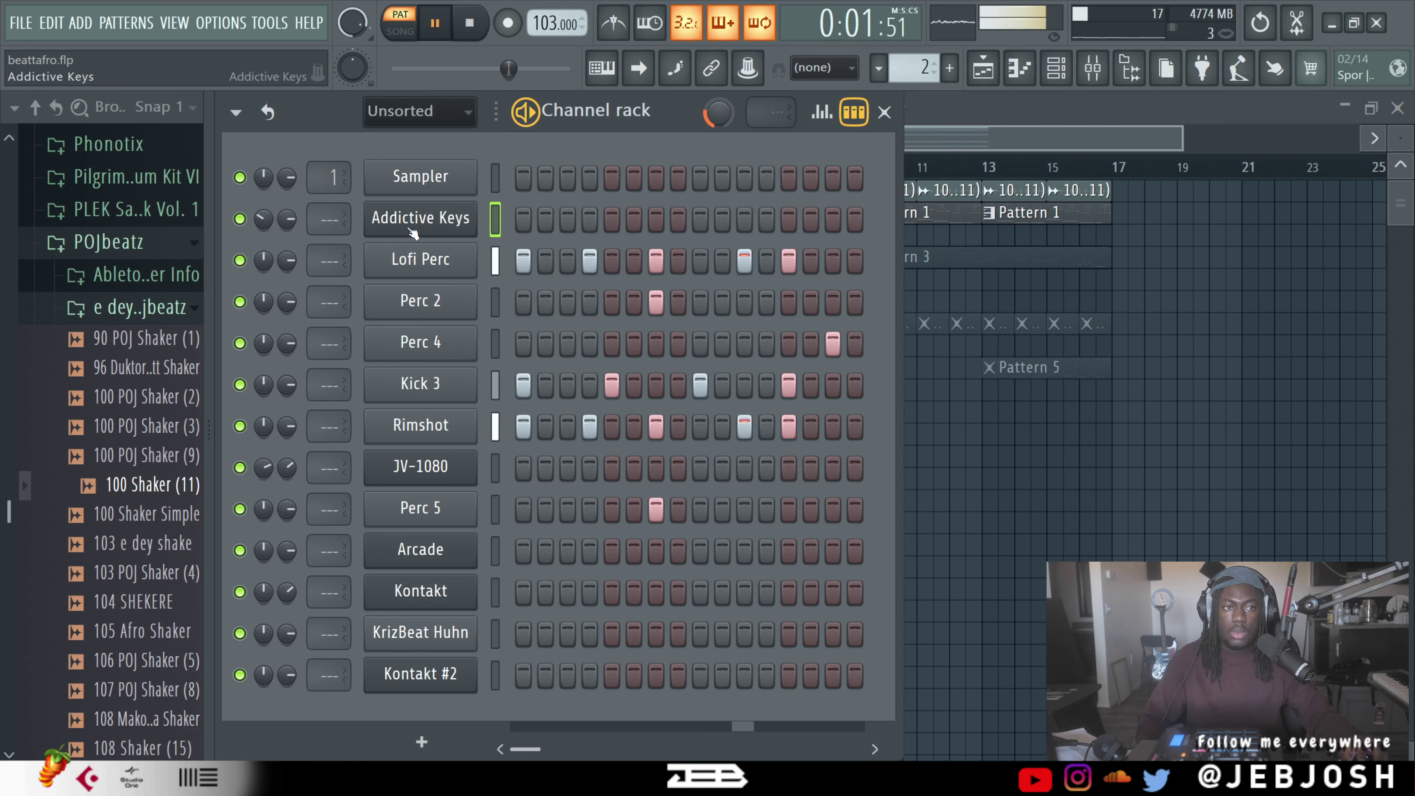
key(space)
Step: Locate the Mykah folder in the sample browser and expand its Afro Rave pack down to the One Shots subfolders
click(133, 248)
scroll(135, 251, up, 15)
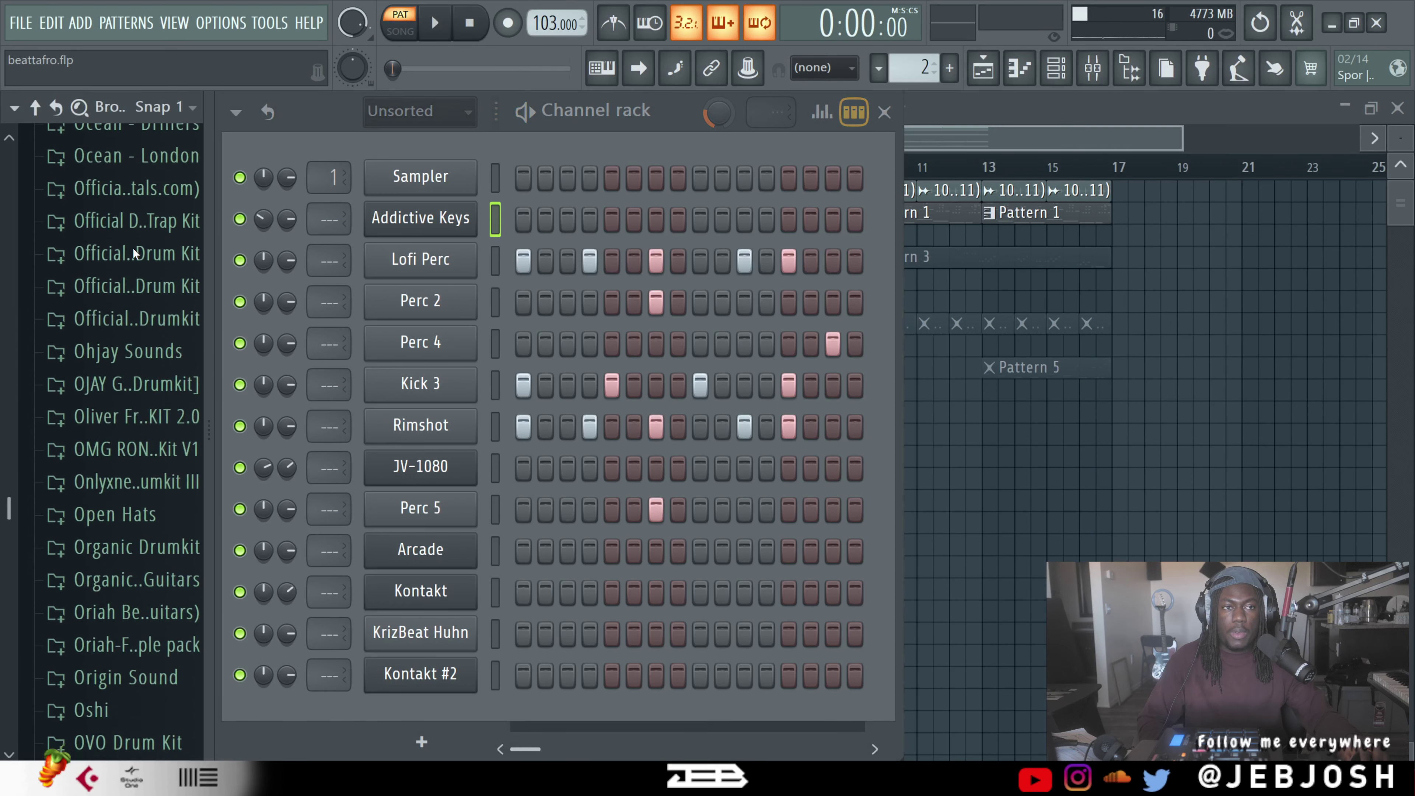
click(103, 246)
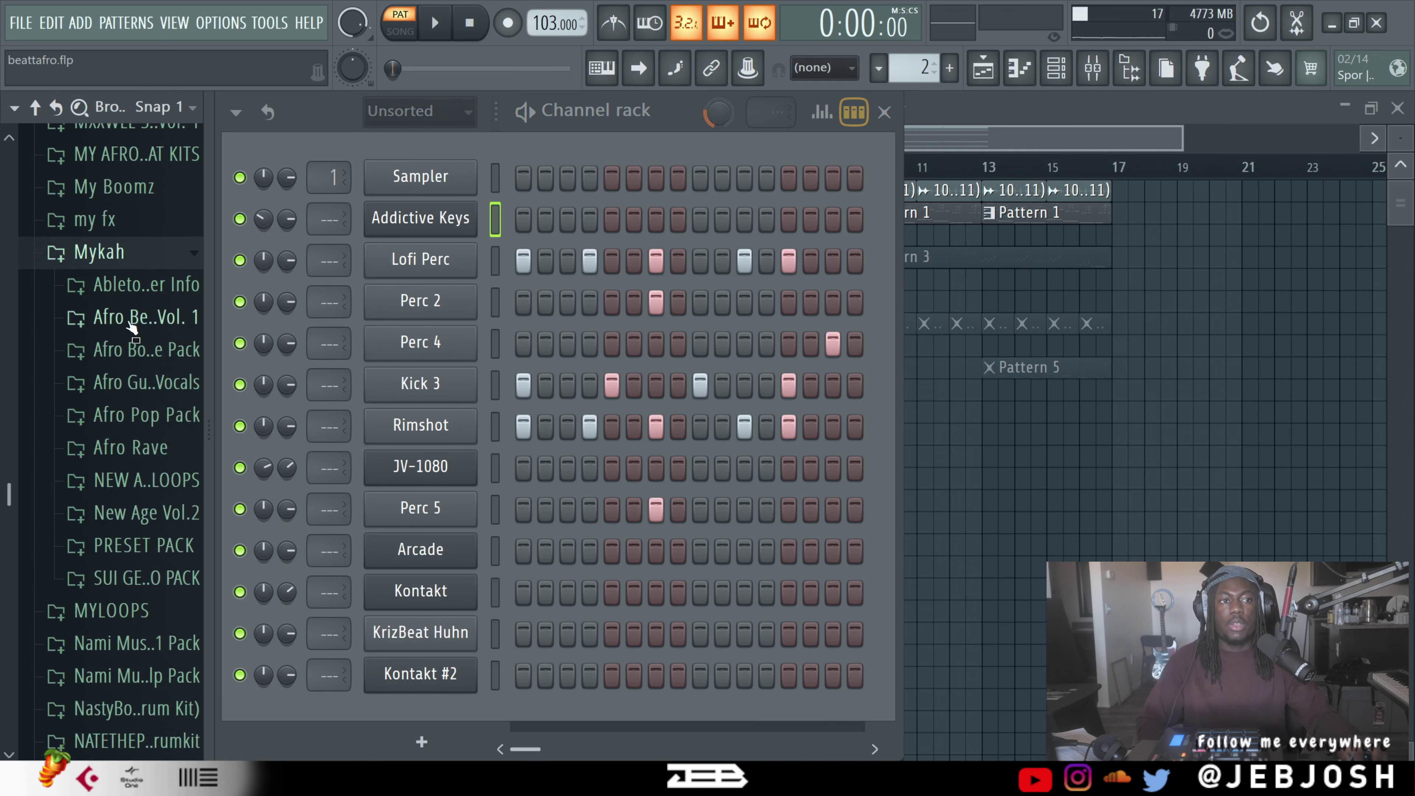
click(140, 447)
click(151, 610)
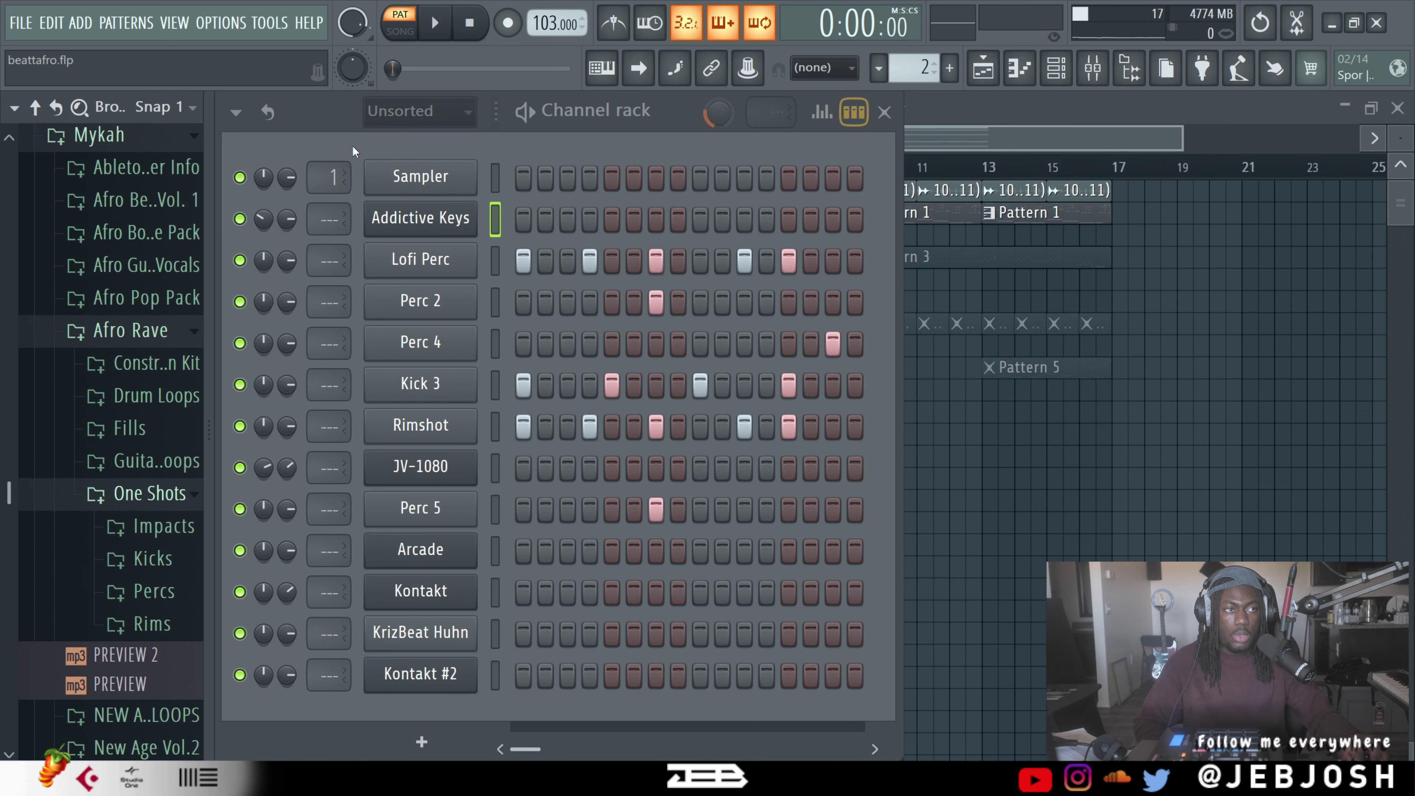
Step: View the settings of the Clap Impact 2 audio clip and preview its source sample from the Impacts folder
key(KP_Subtract)
scroll(444, 122, up, 1)
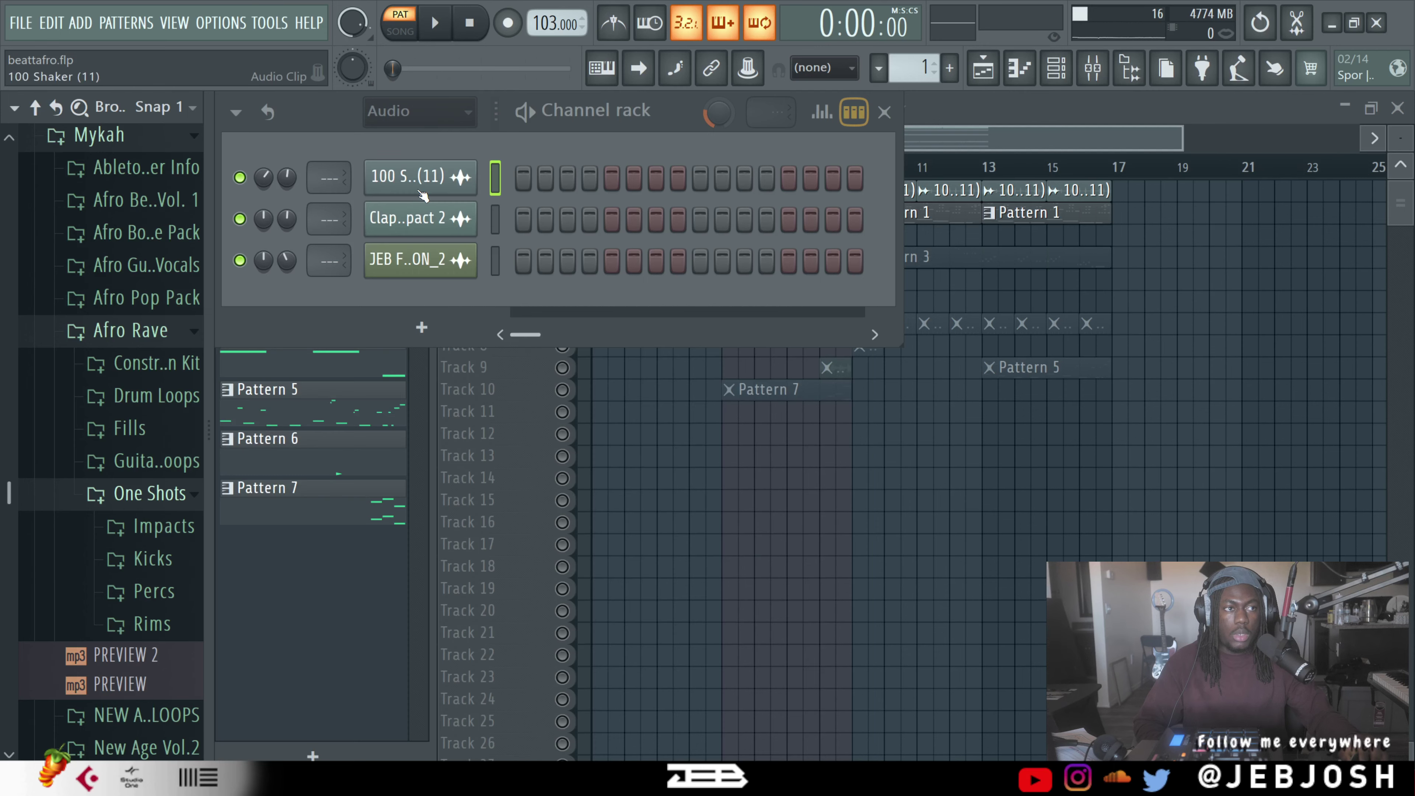
click(421, 221)
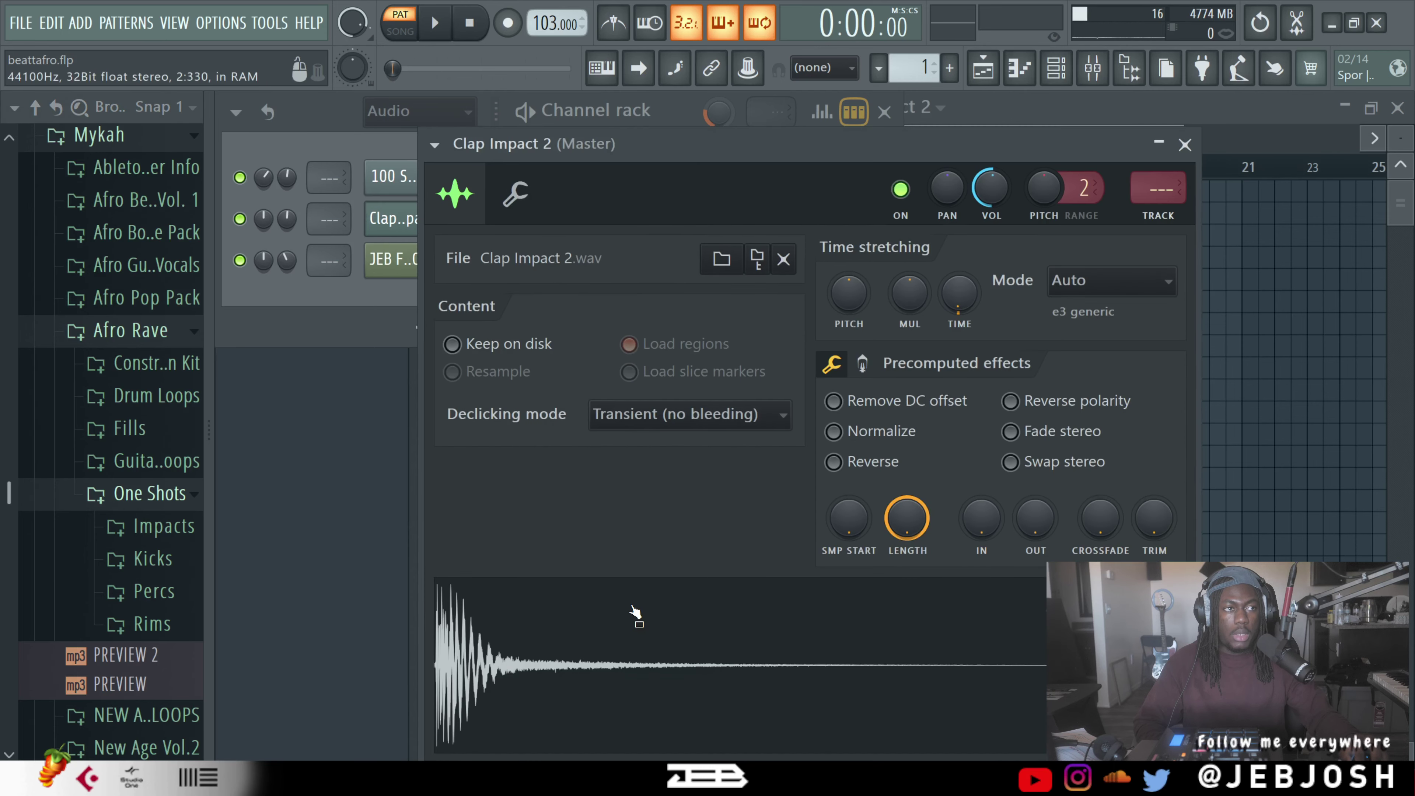
click(157, 530)
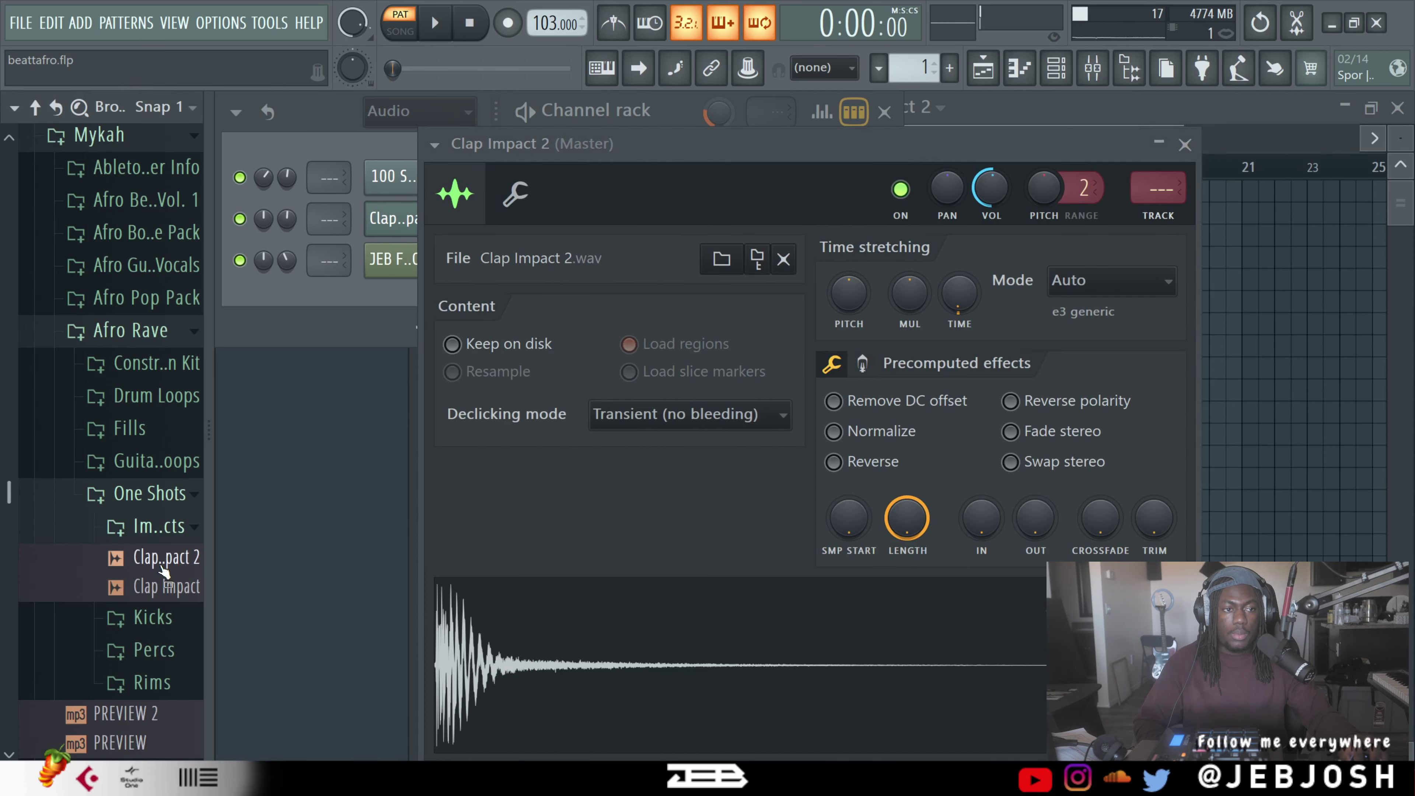
click(168, 557)
Step: Return to the unsorted channels of Pattern 2, solo Lofi Perc and play it
click(345, 336)
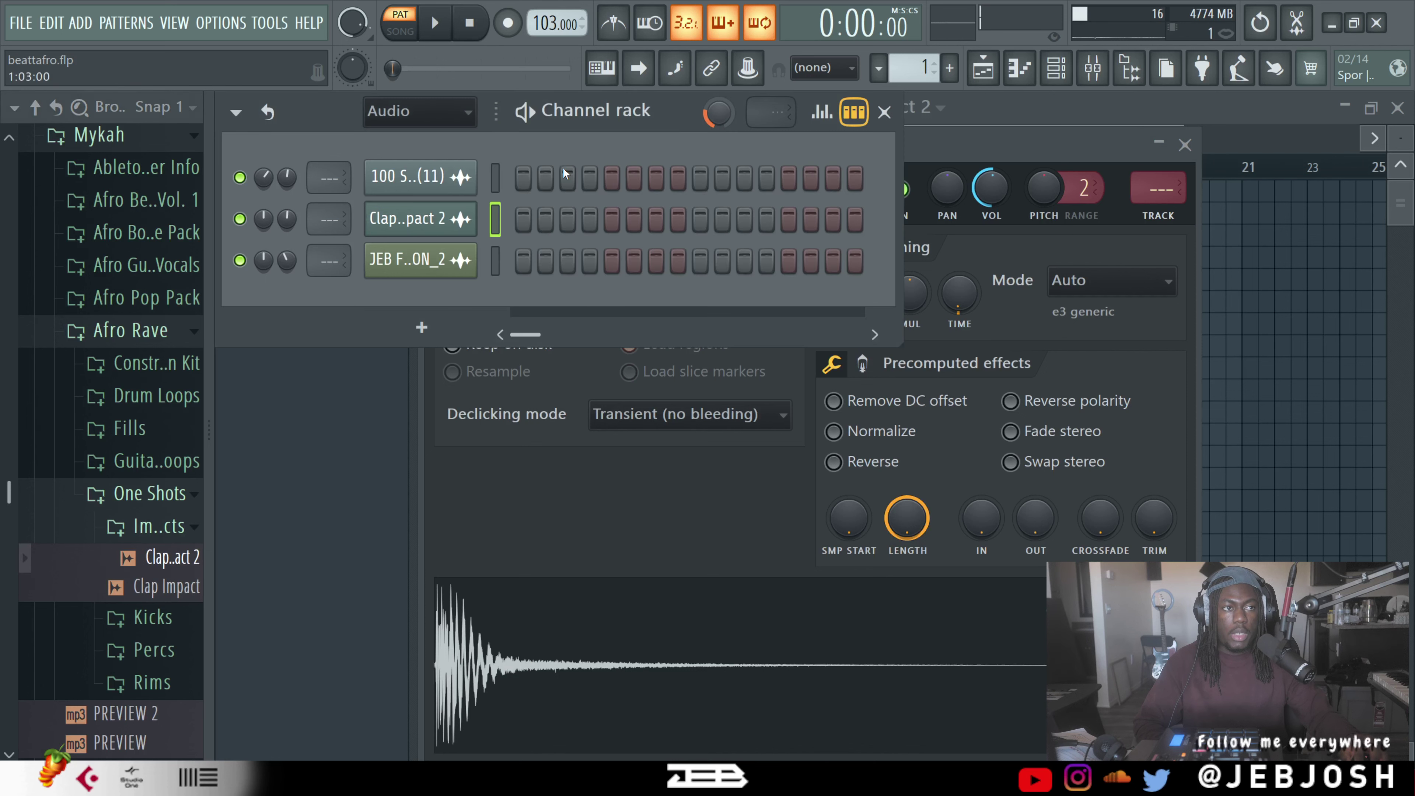
scroll(432, 130, up, 1)
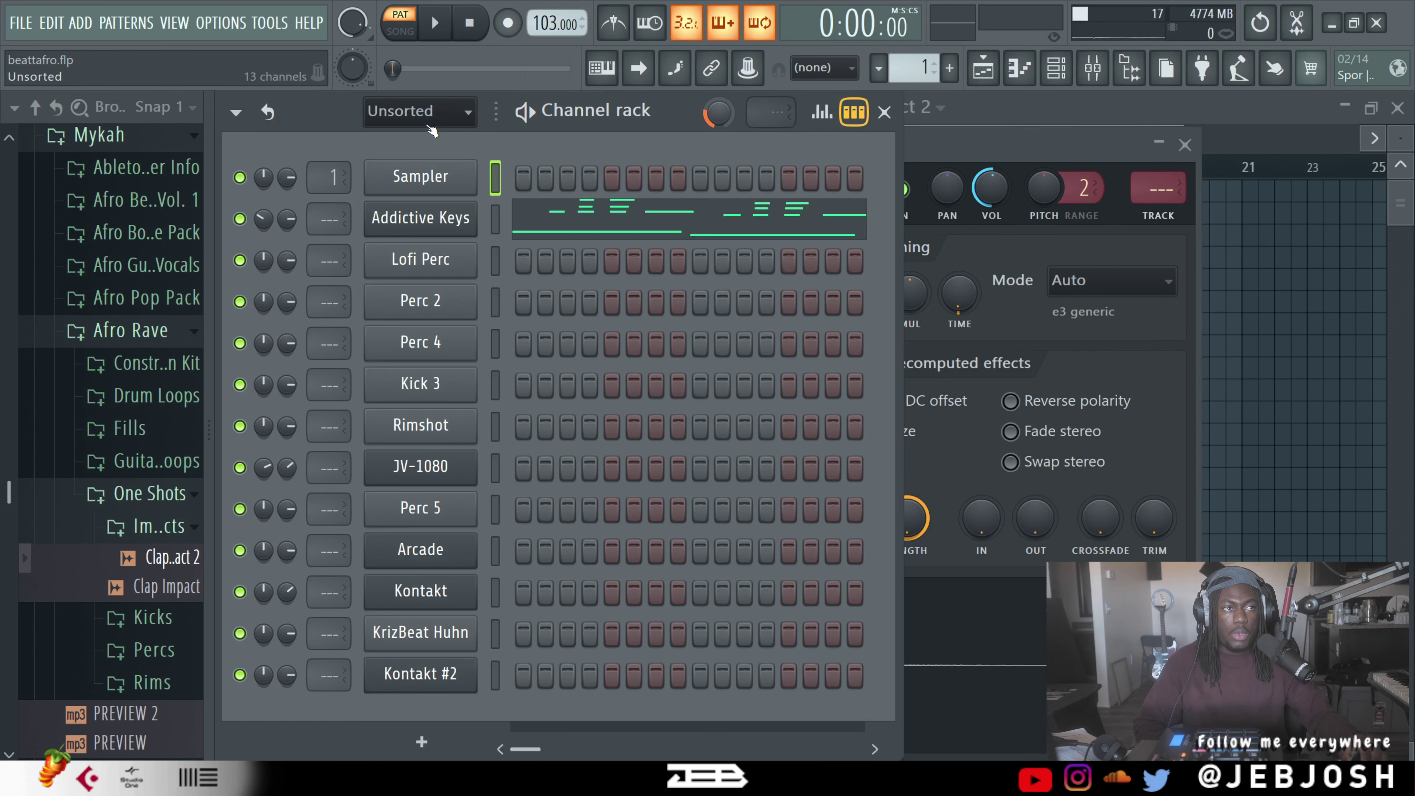
scroll(907, 70, up, 1)
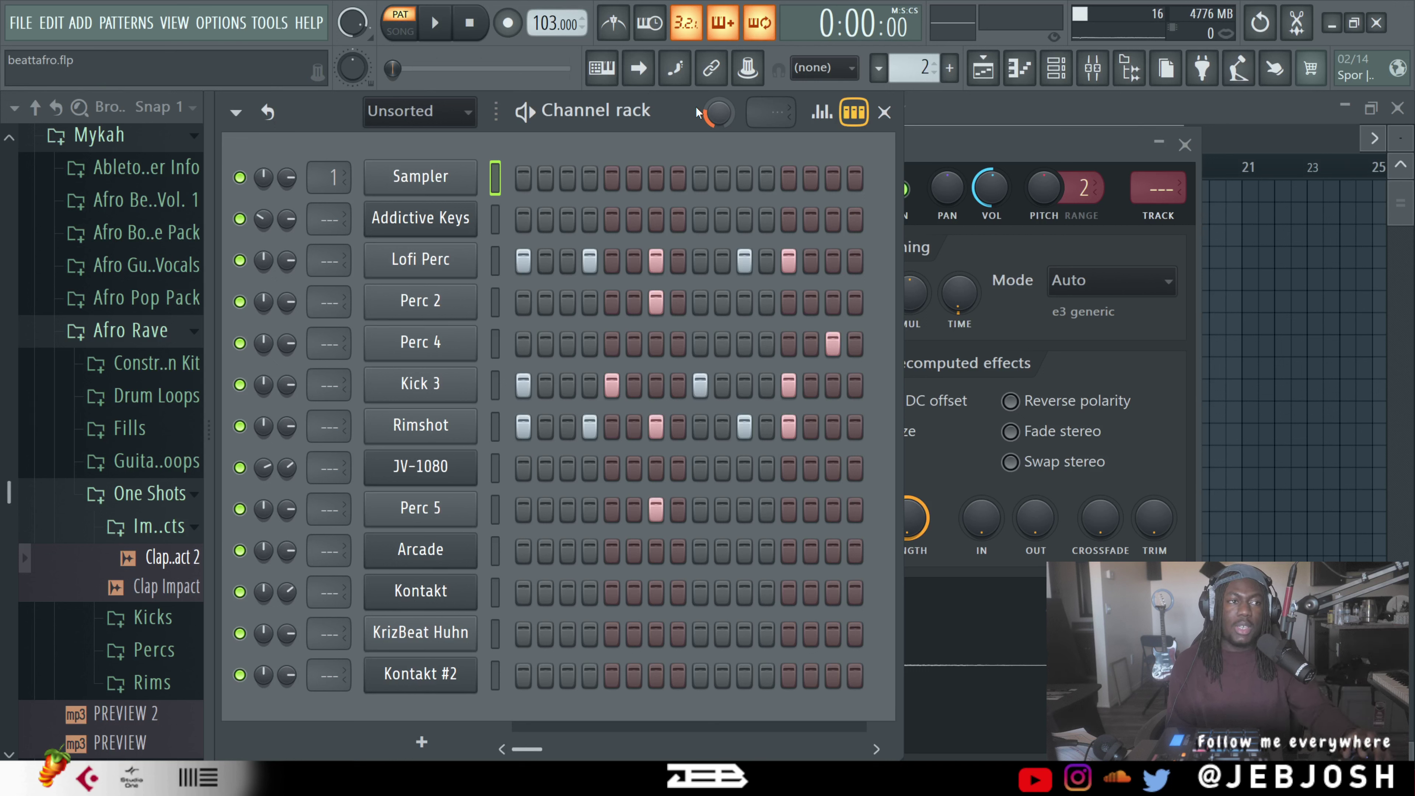
right_click(240, 260)
key(space)
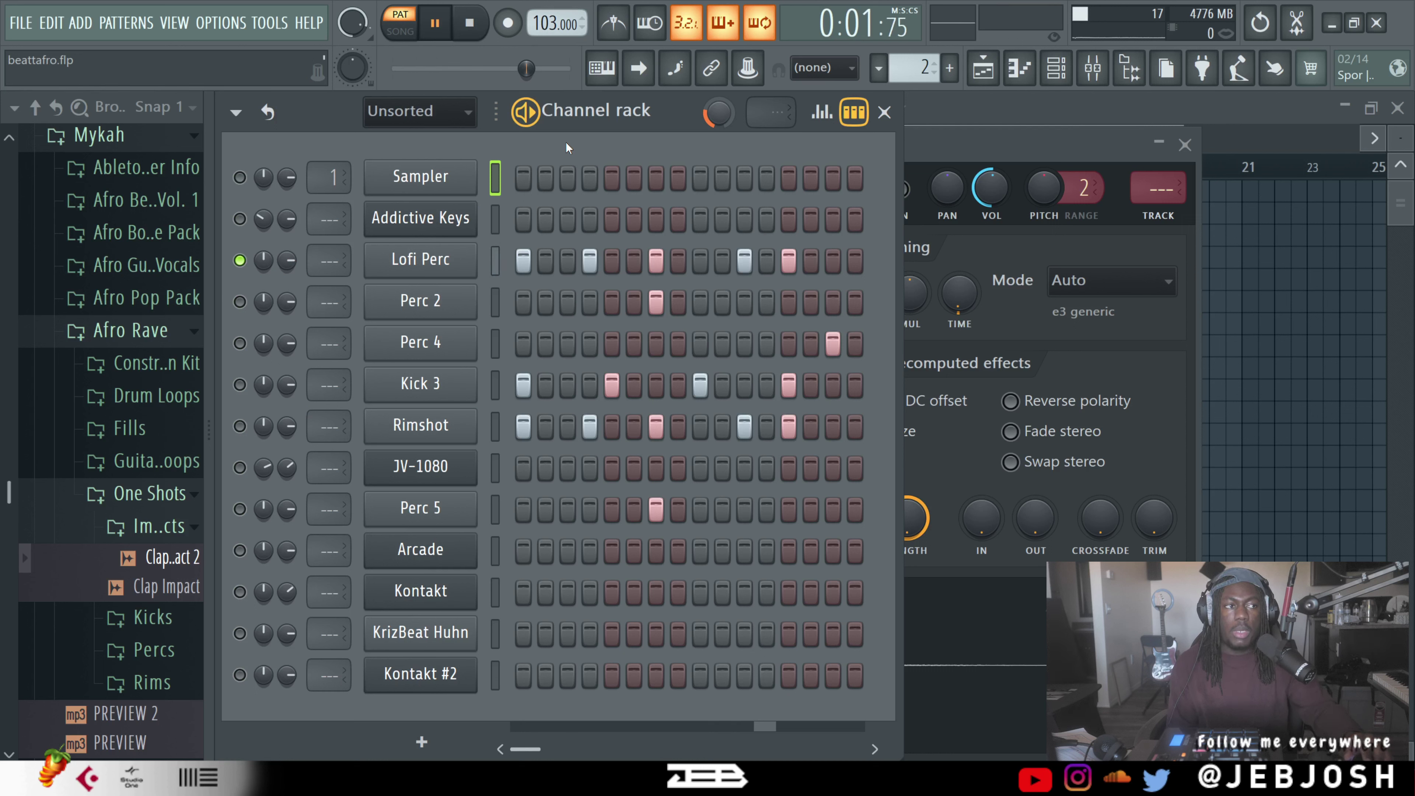
key(space)
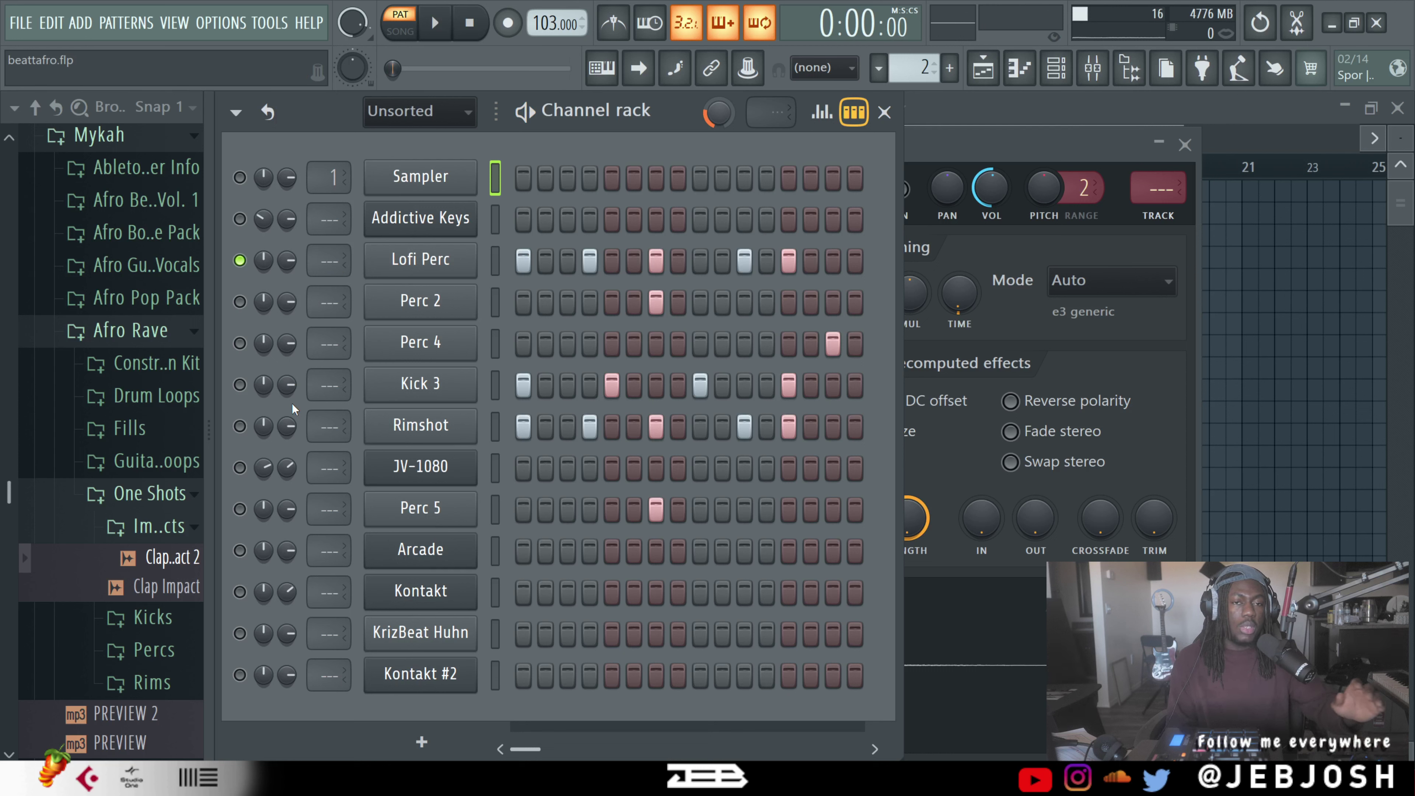
Step: Play Lofi Perc while unmuting Rimshot, Perc 2, Perc 4 and Perc 5 one after another to hear the percussion layers build
key(space)
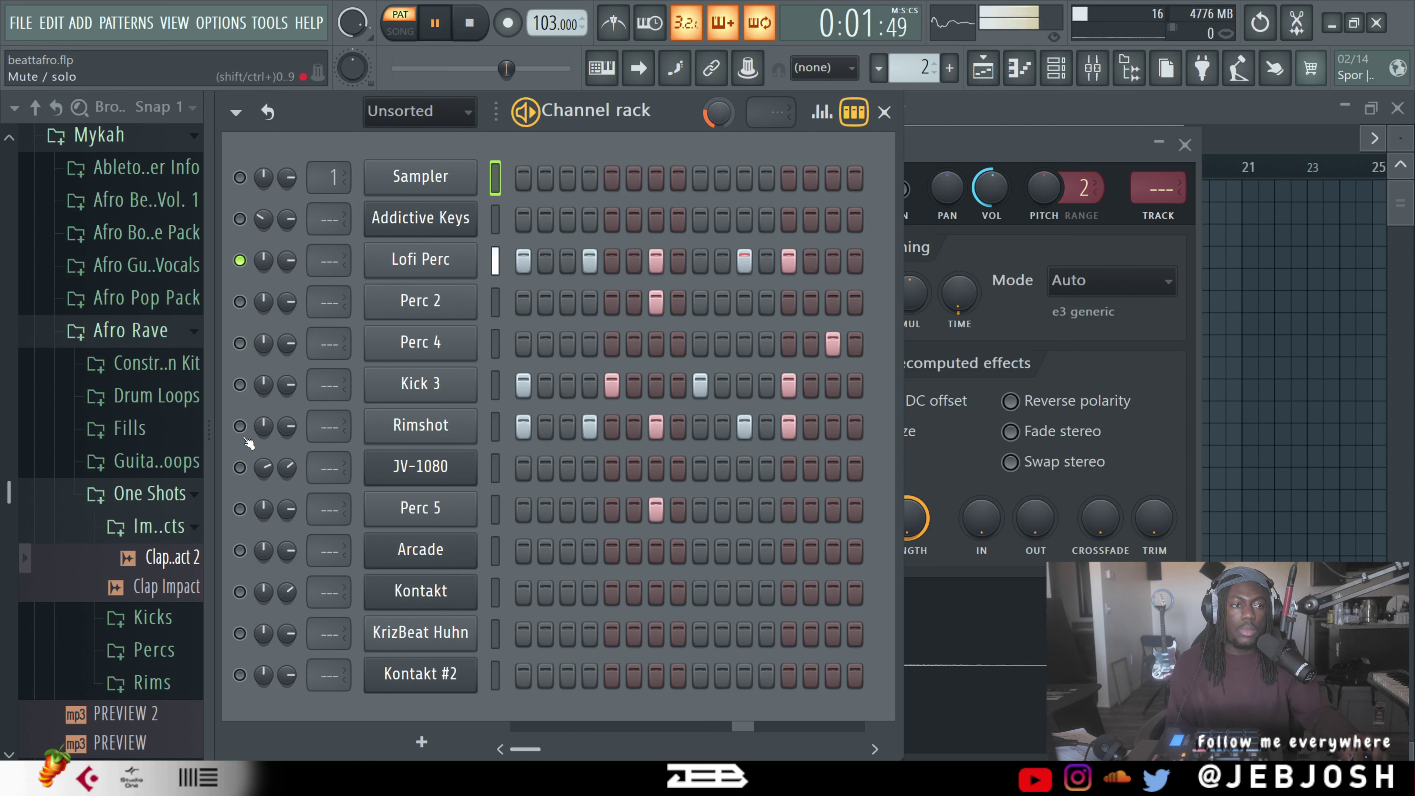
click(240, 428)
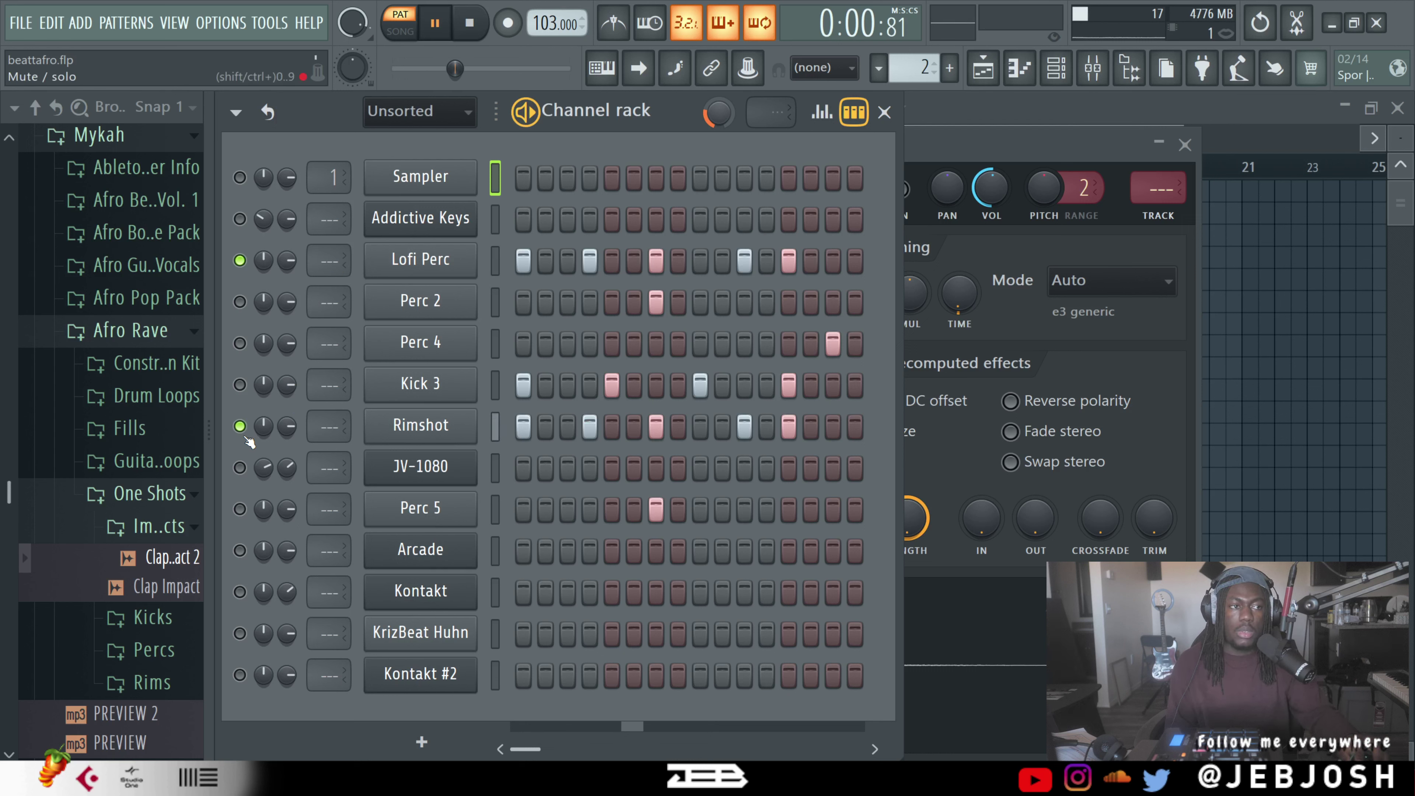
key(space)
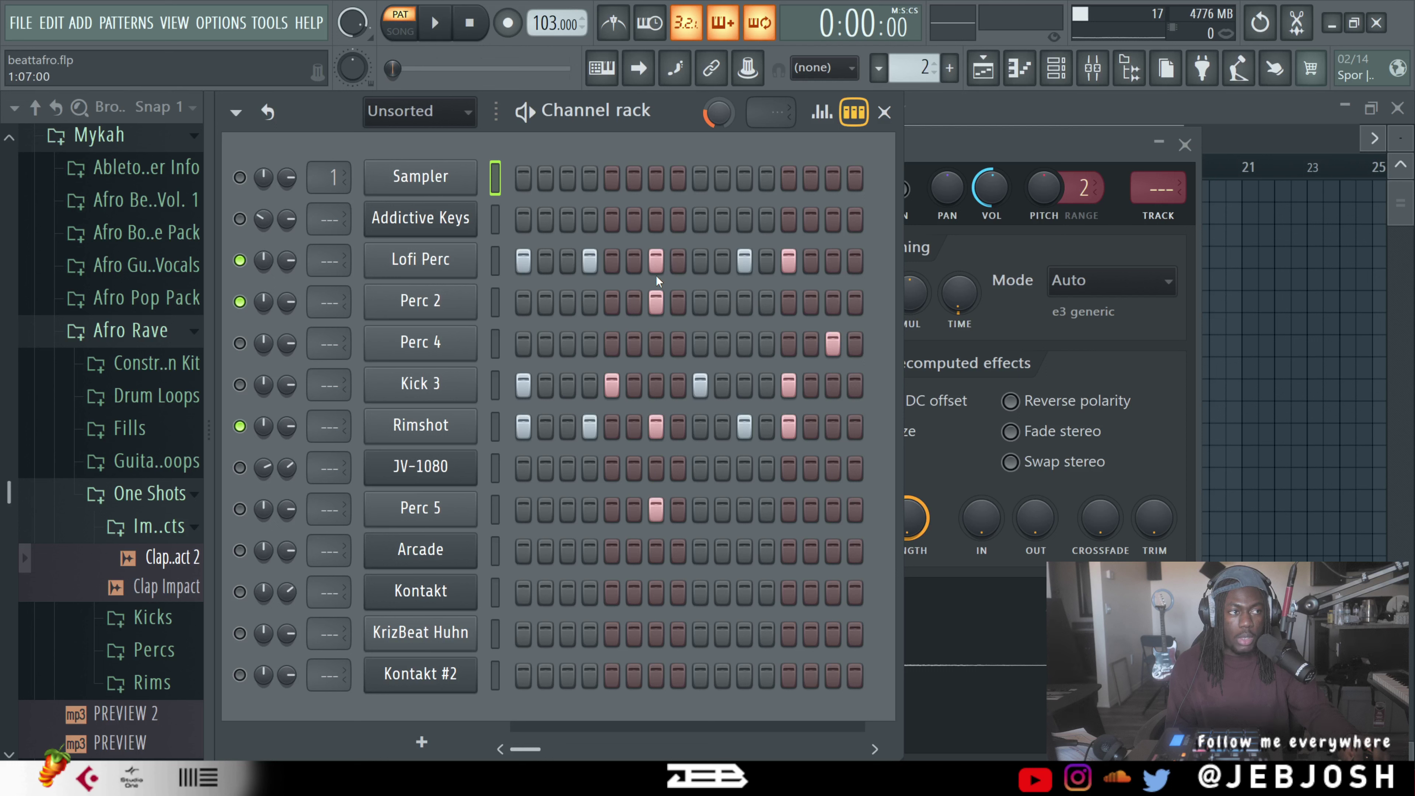
key(space)
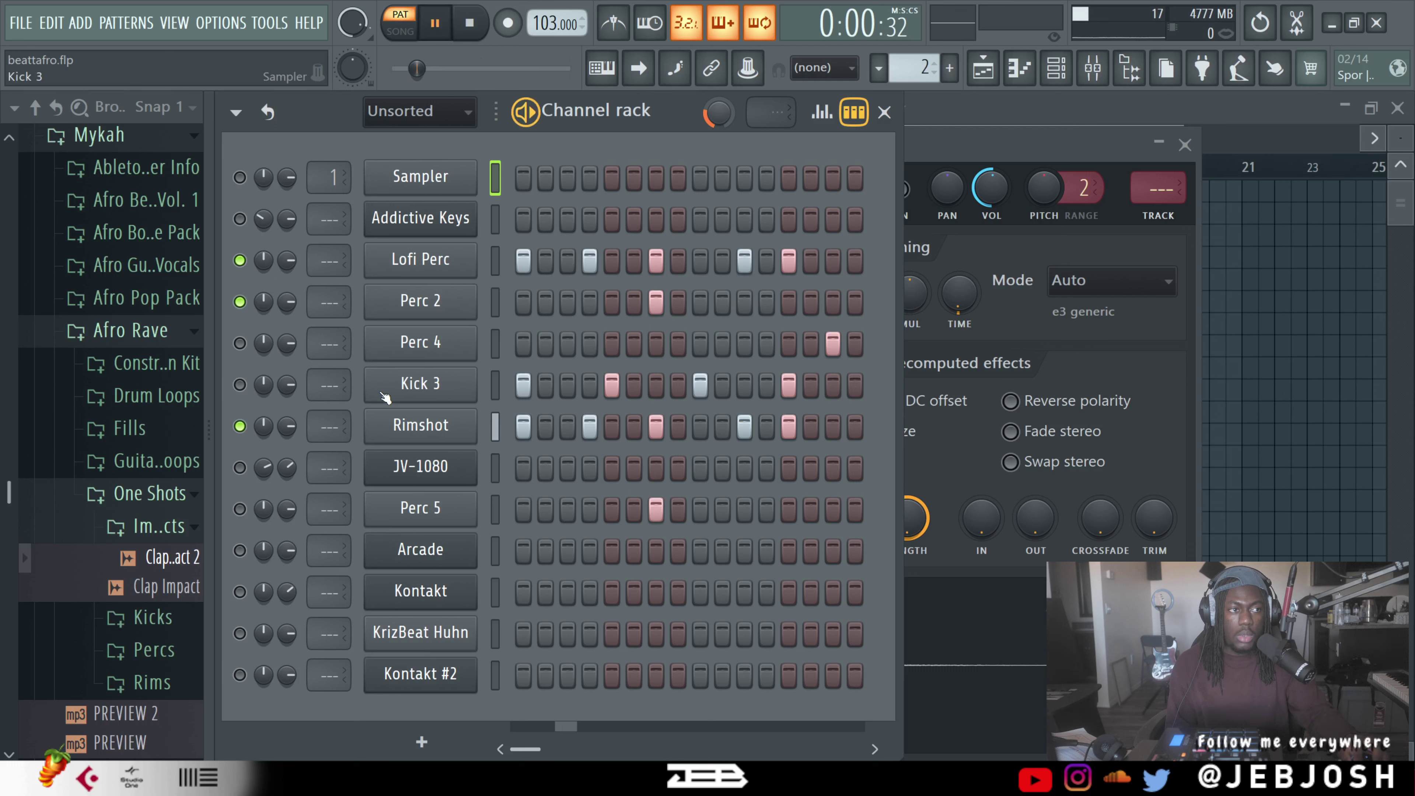
key(space)
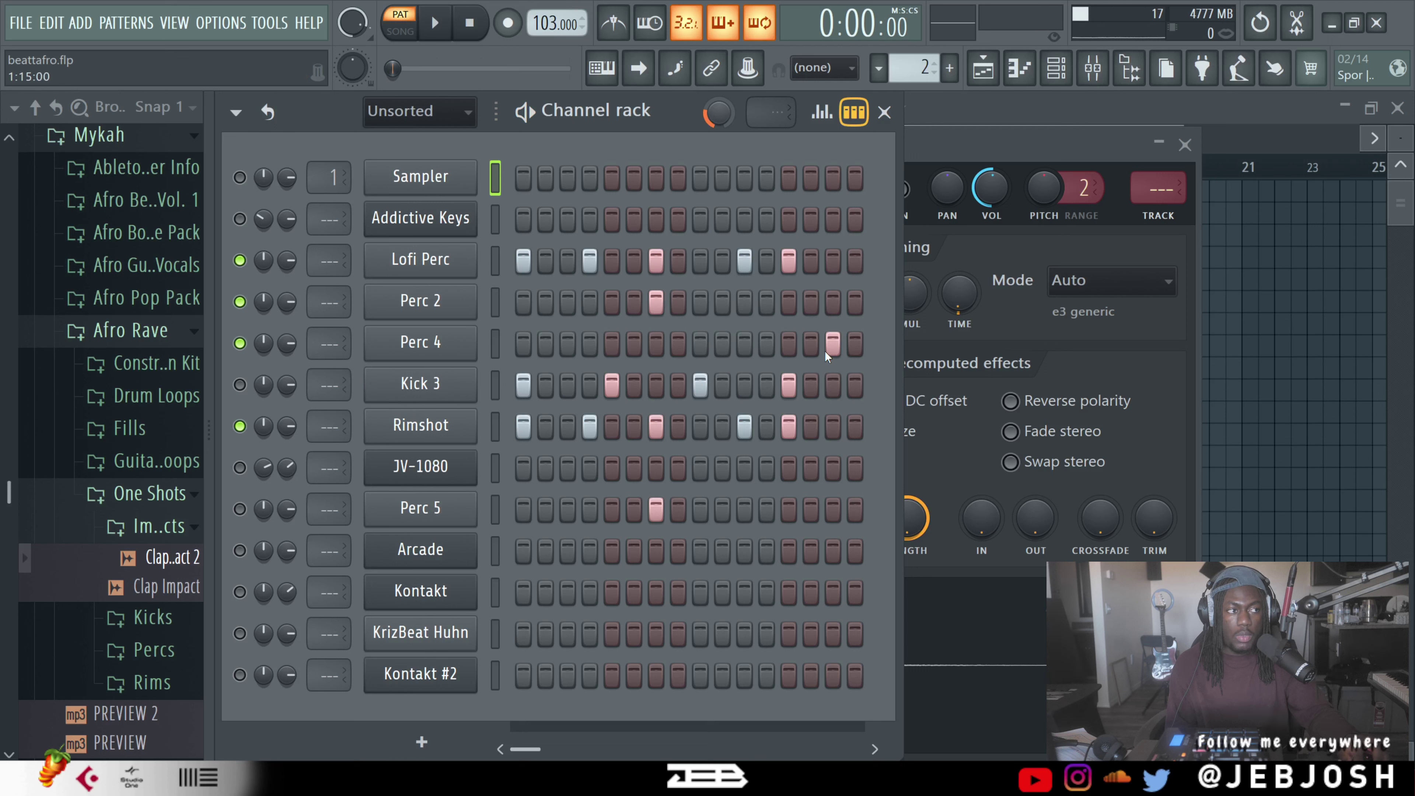
key(space)
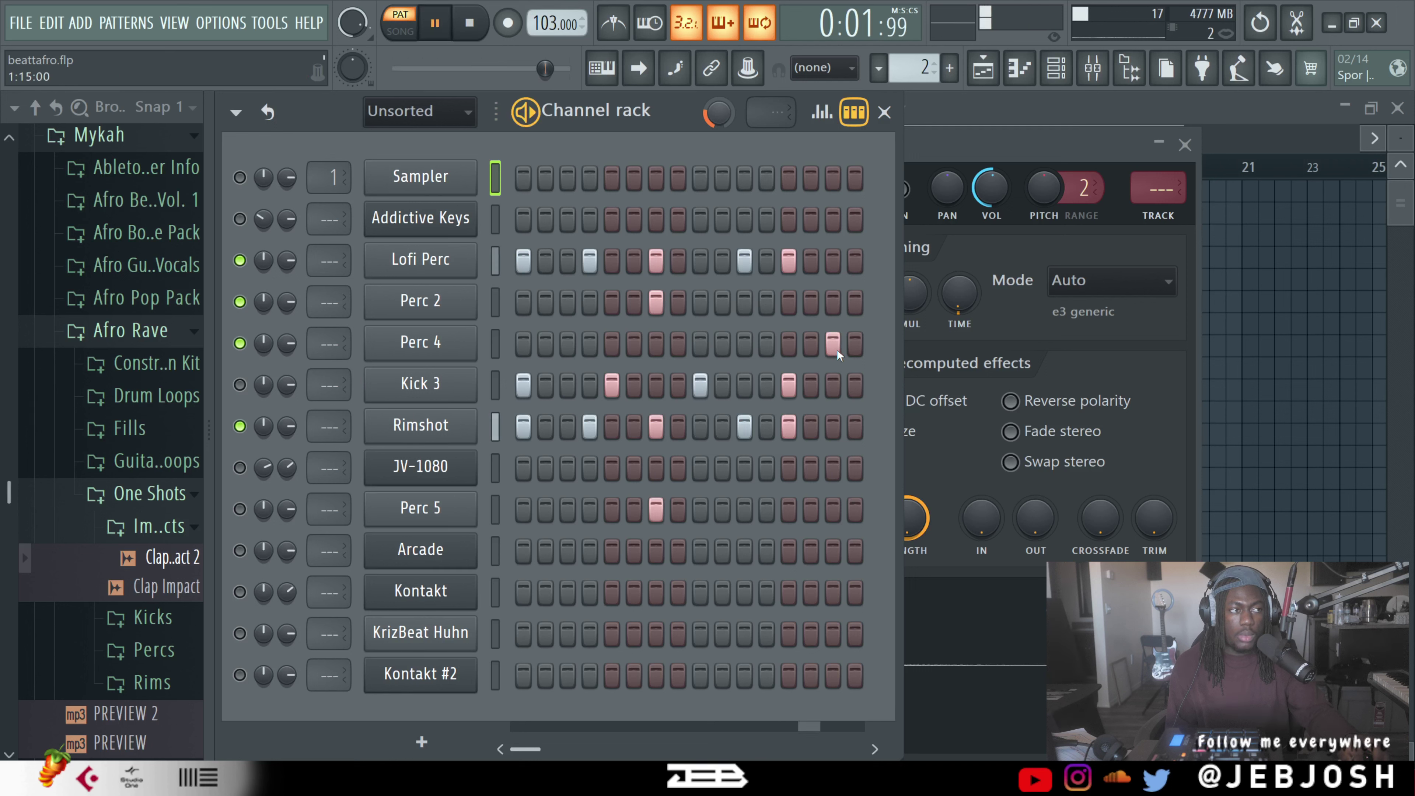
click(240, 508)
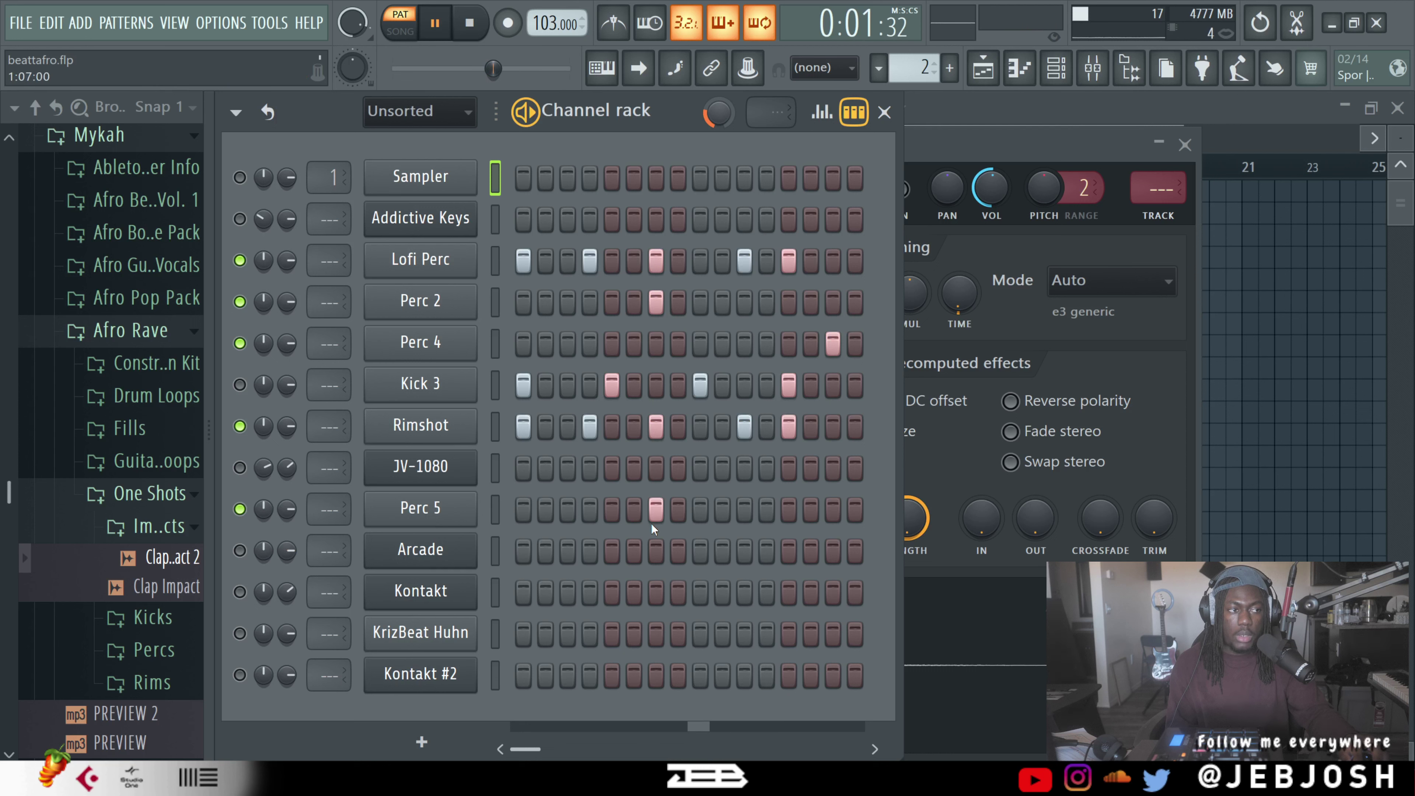
Step: Solo Perc 5, then unmute Perc 2 to hear these two percussion channels together
ctrl+click(240, 508)
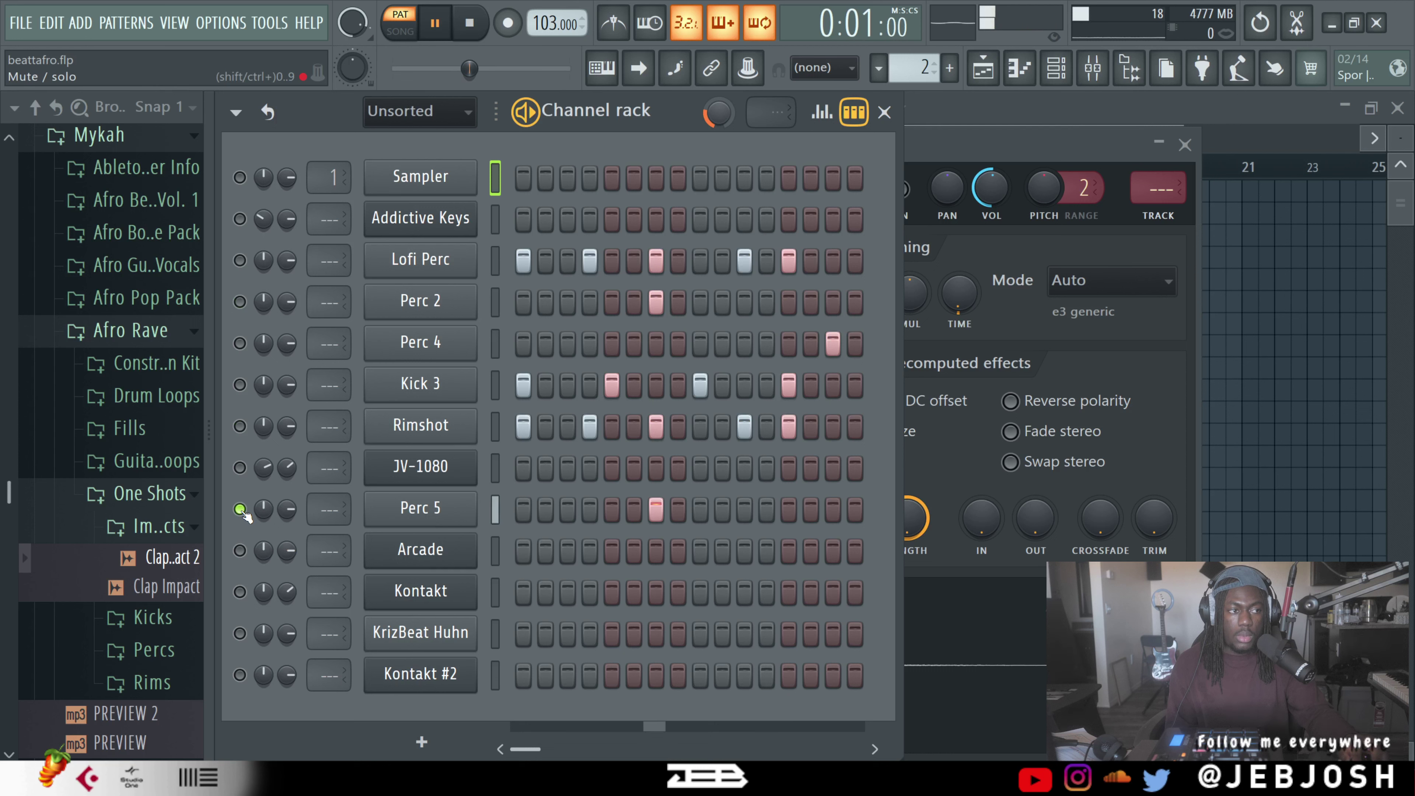
click(239, 302)
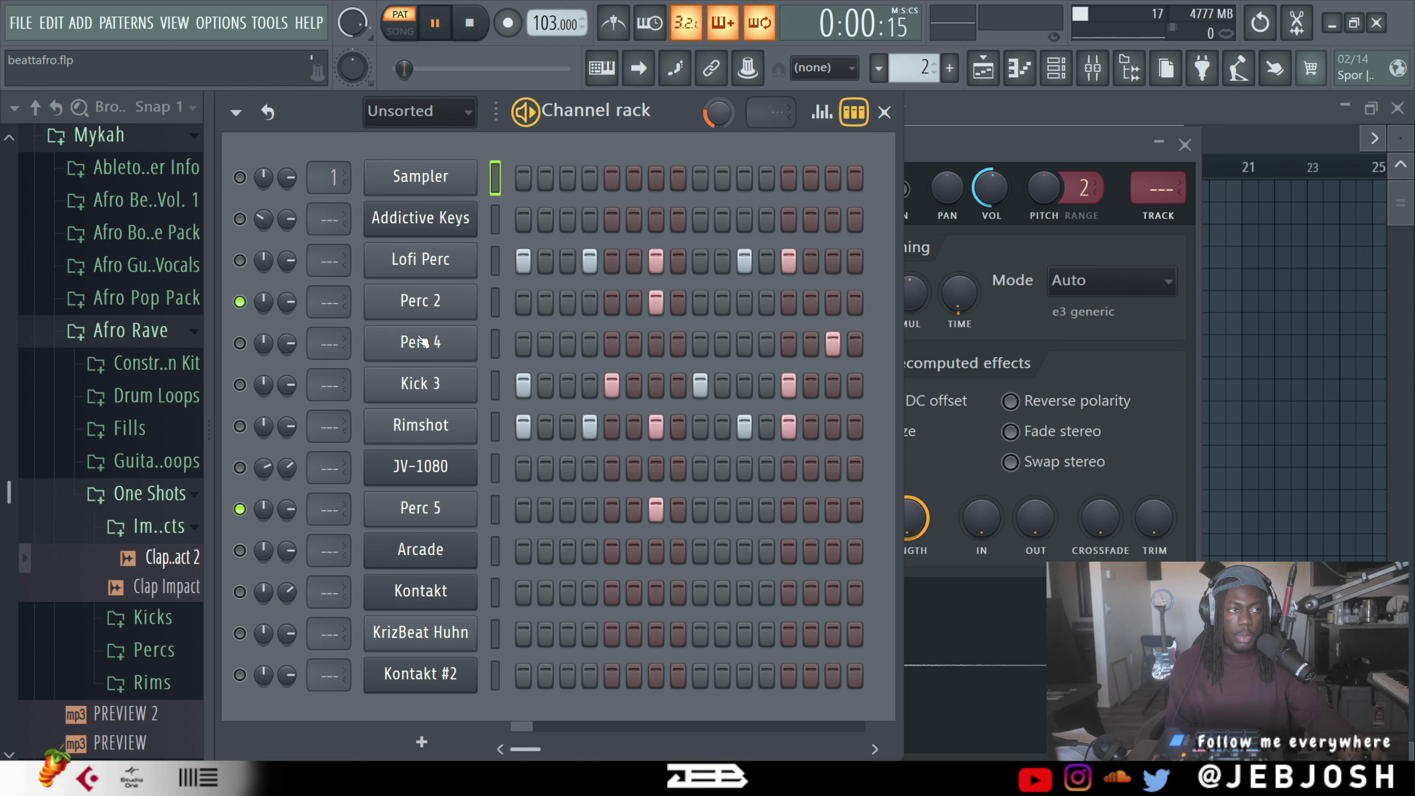
key(space)
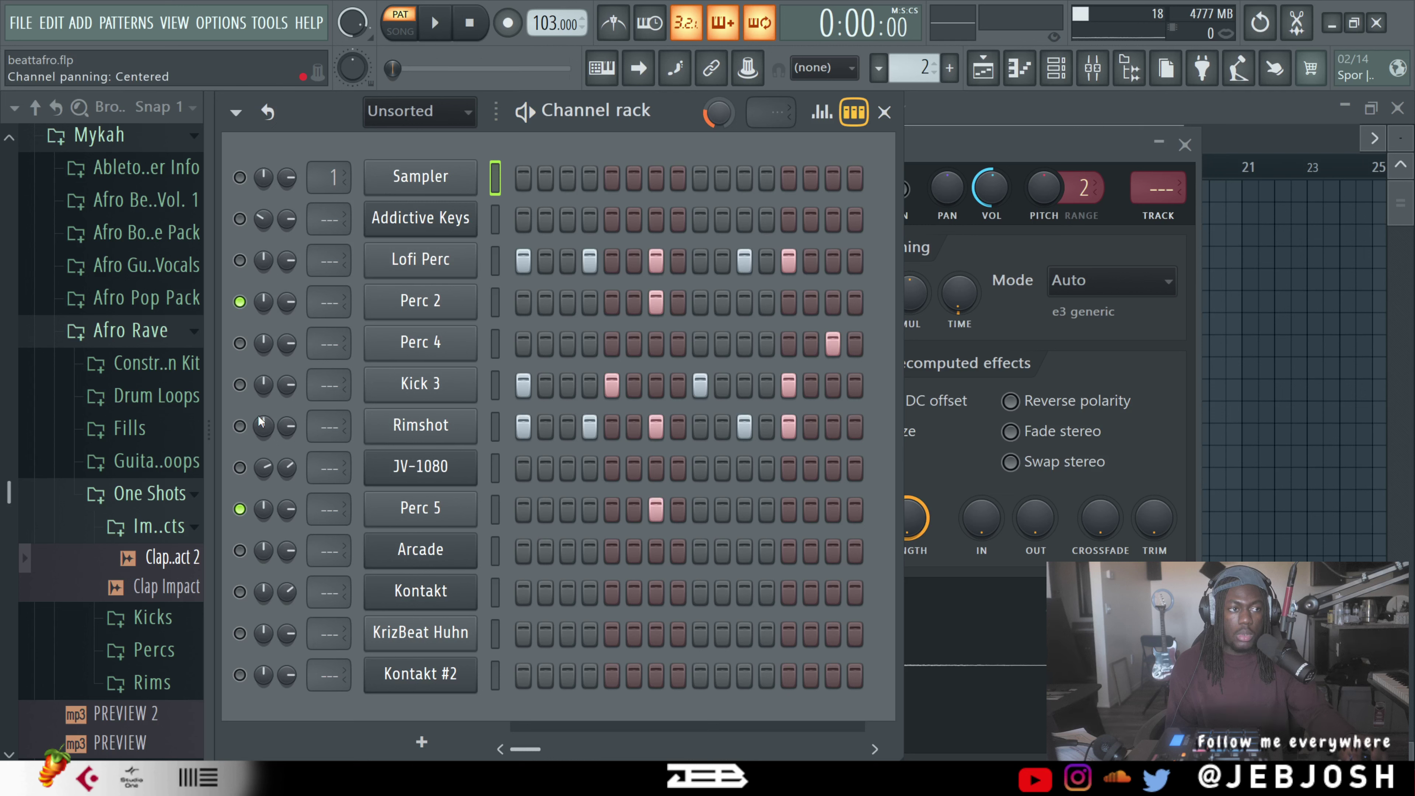
Step: Switch all channels back on, select Kick 3 and play the complete drum groove of Pattern 2
ctrl+click(240, 385)
ctrl+click(239, 385)
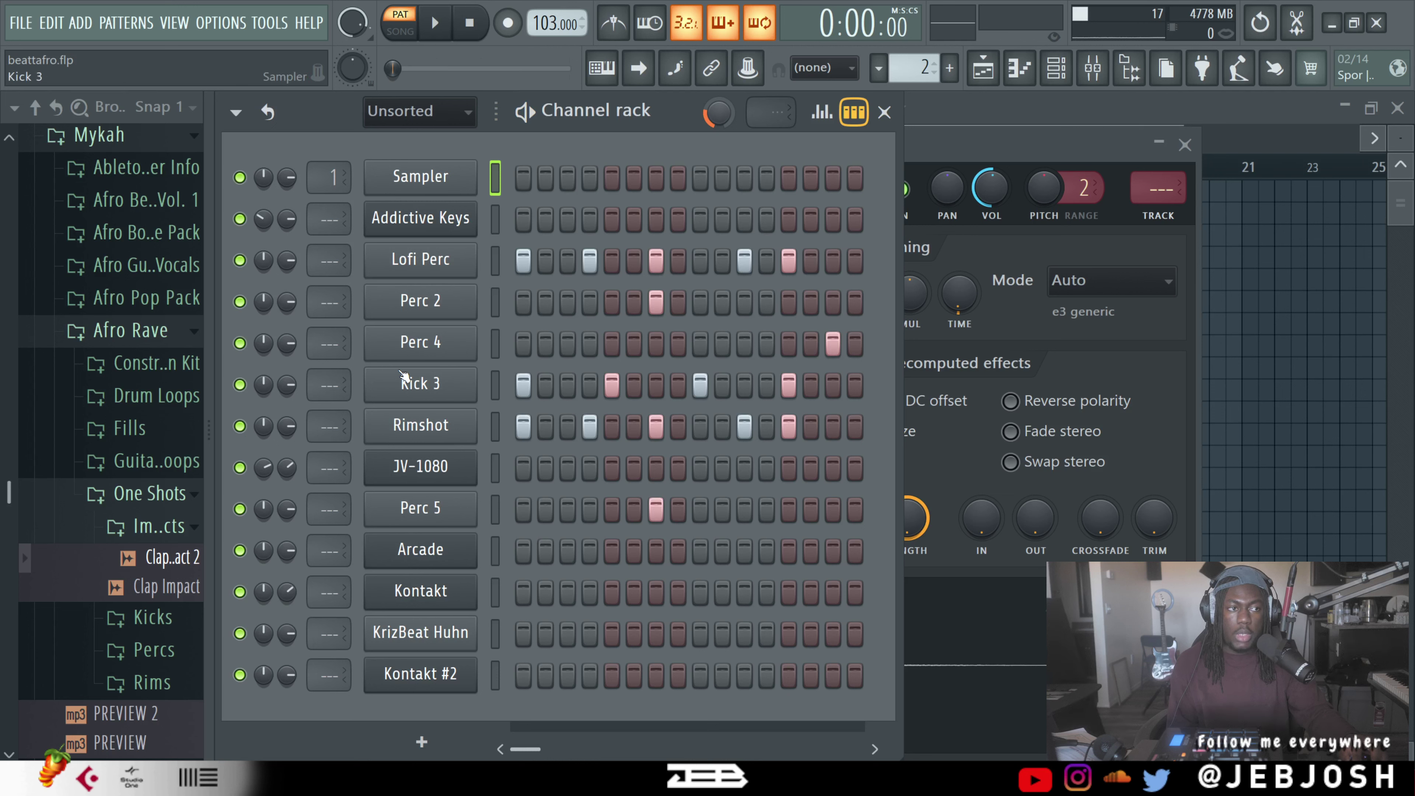
right_click(448, 390)
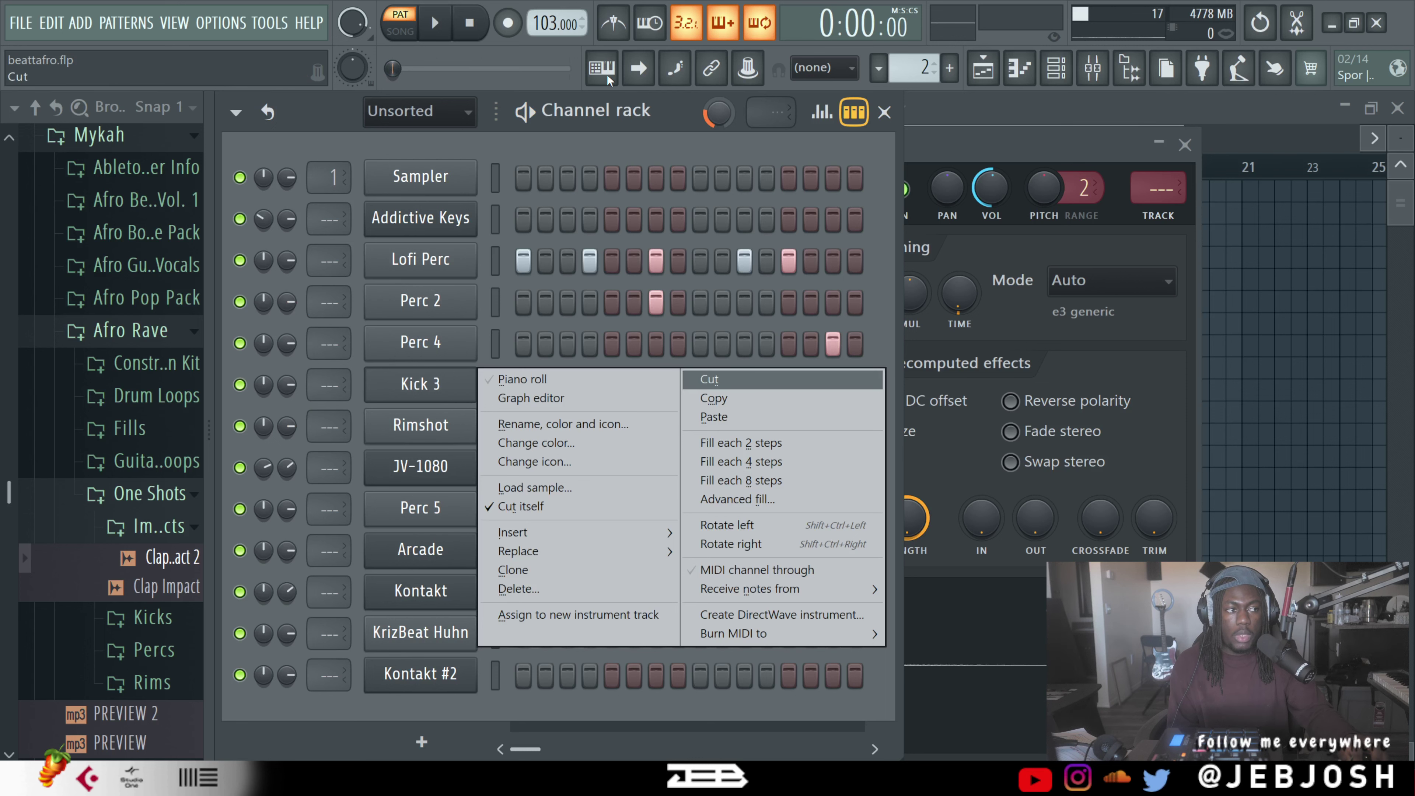
key(Escape)
key(space)
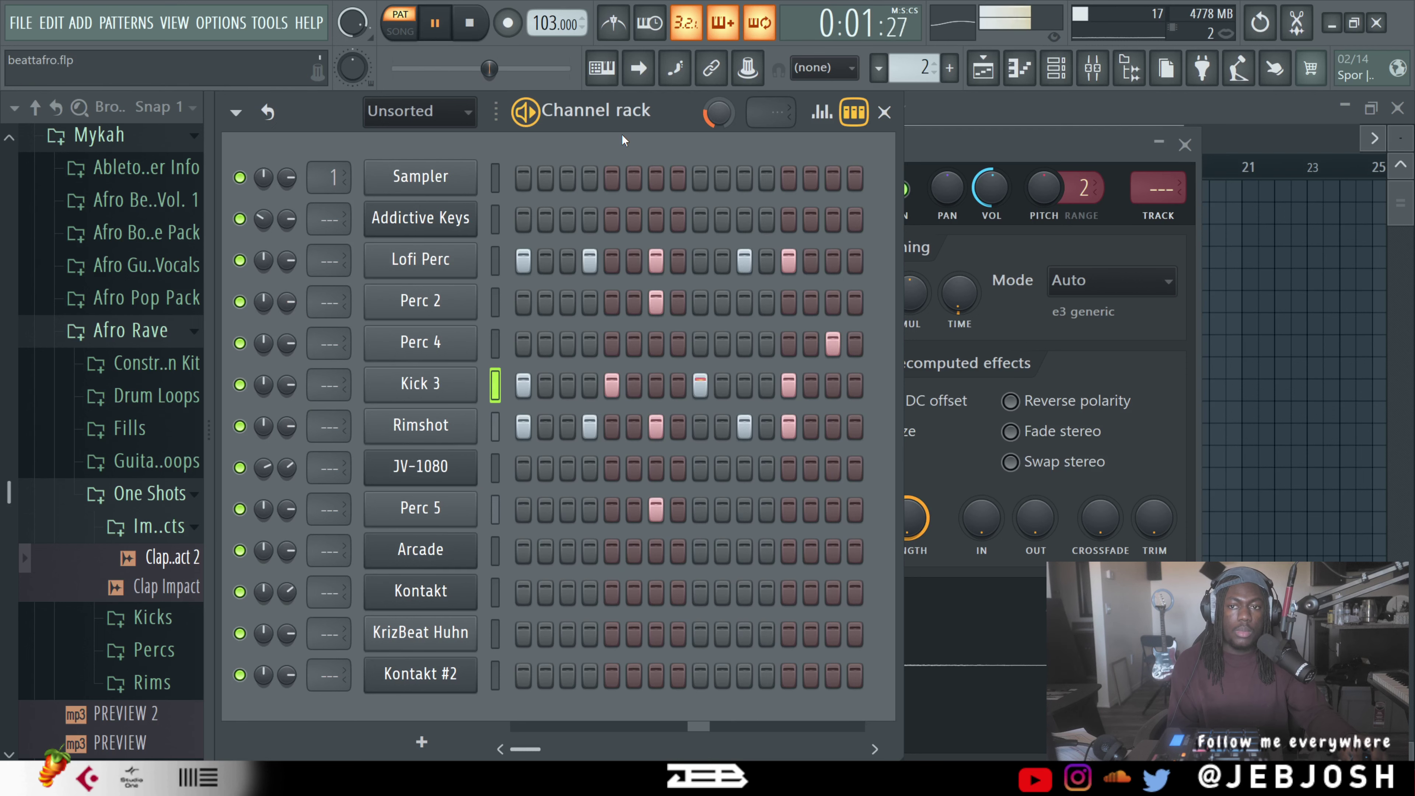
key(space)
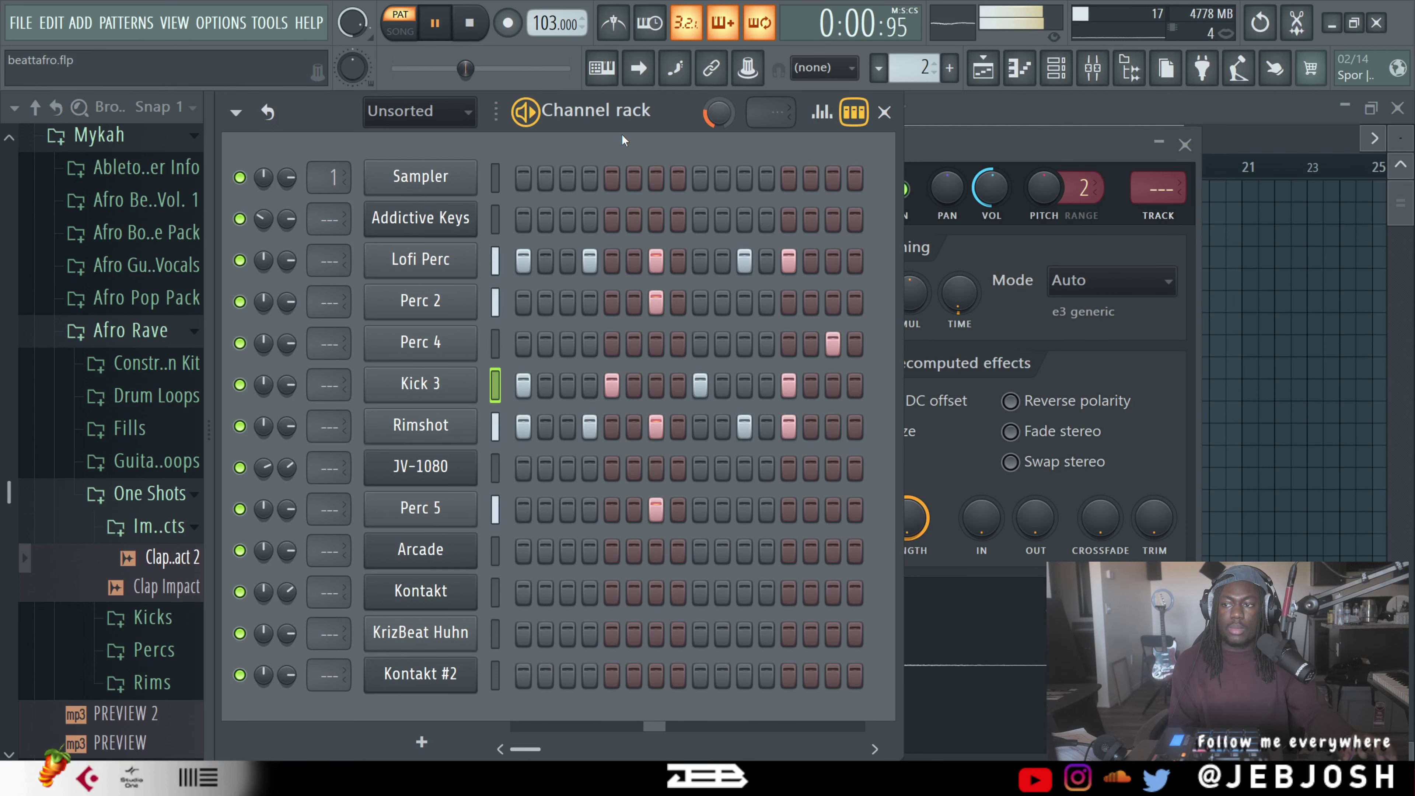
key(space)
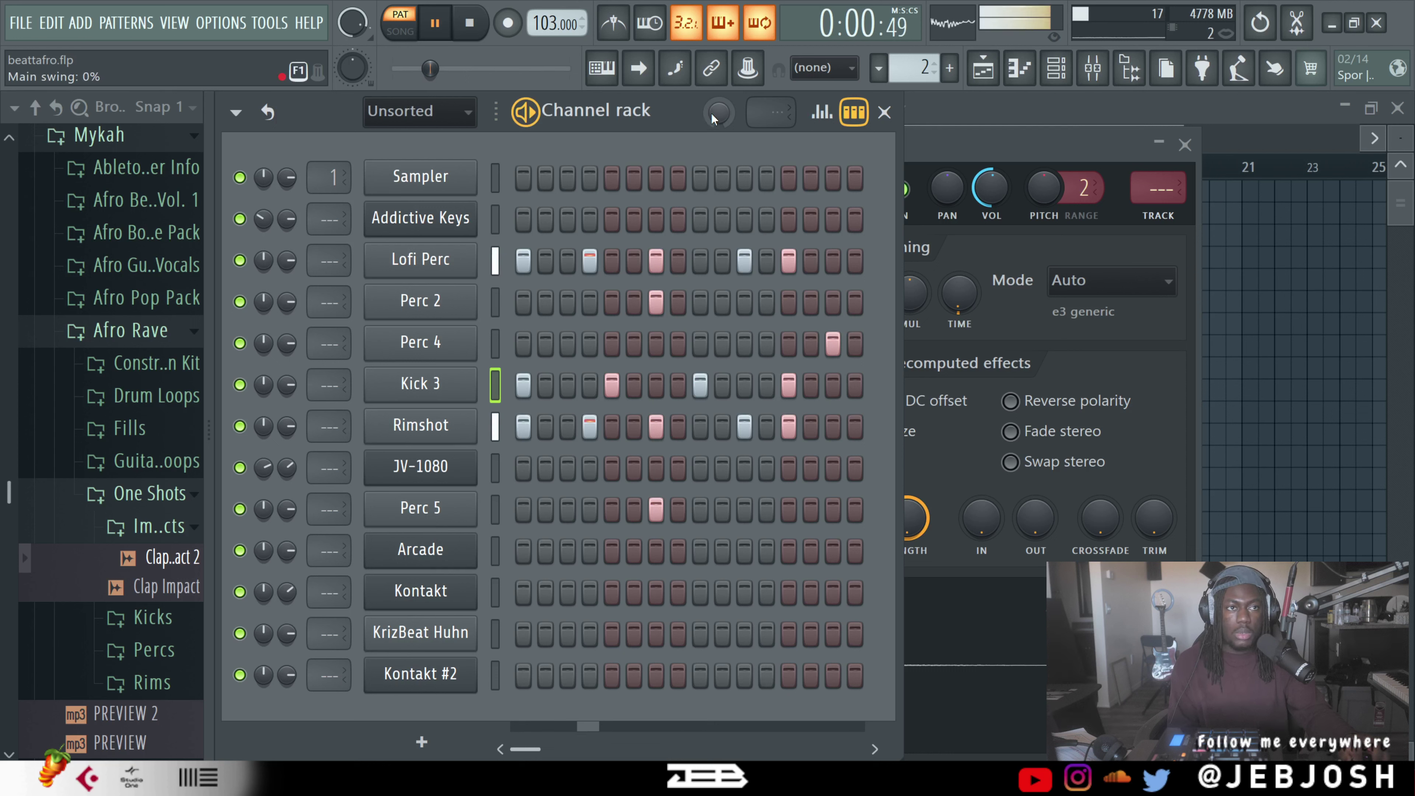
Step: Try the main swing at 25% and at 96%, playing the Pattern 2 drum groove with each setting
key(space)
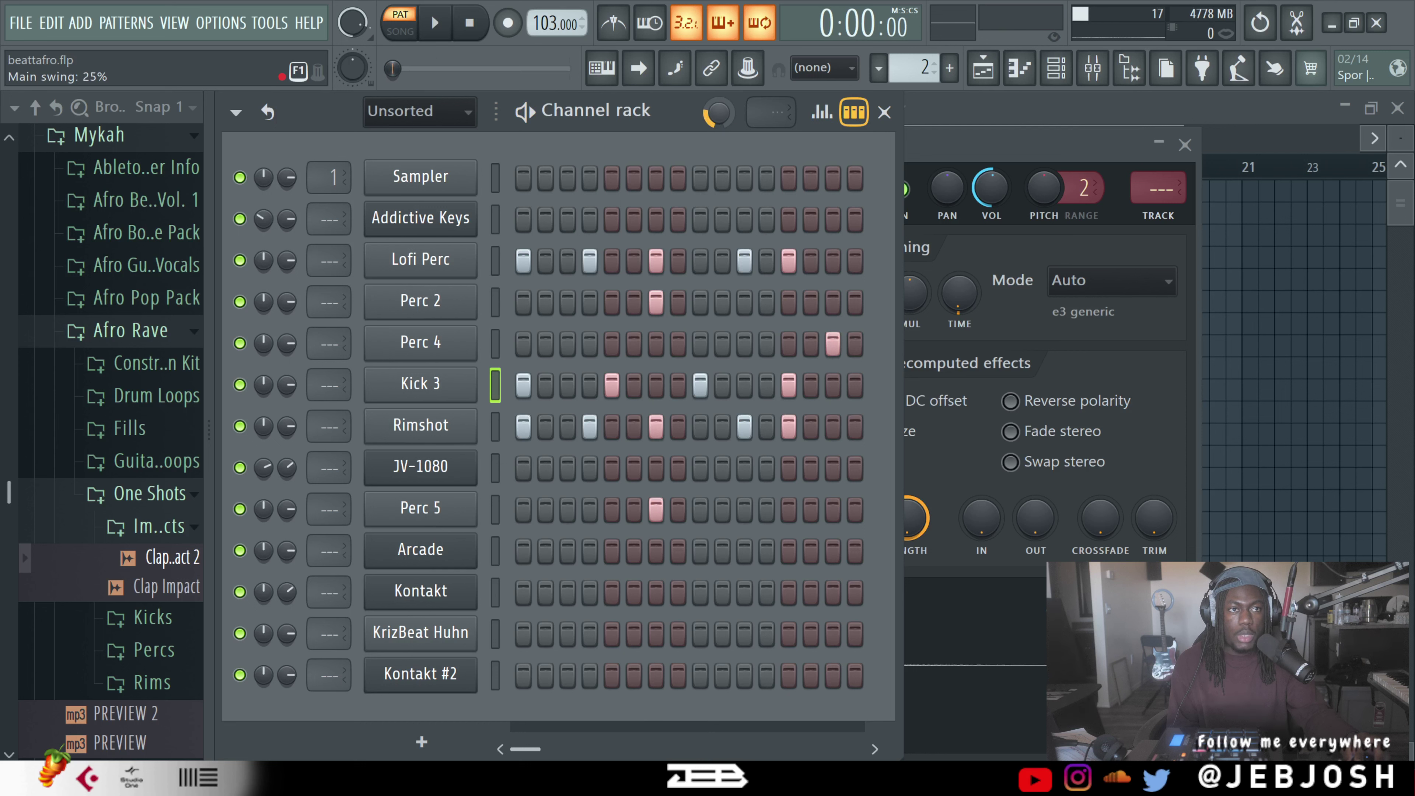
key(space)
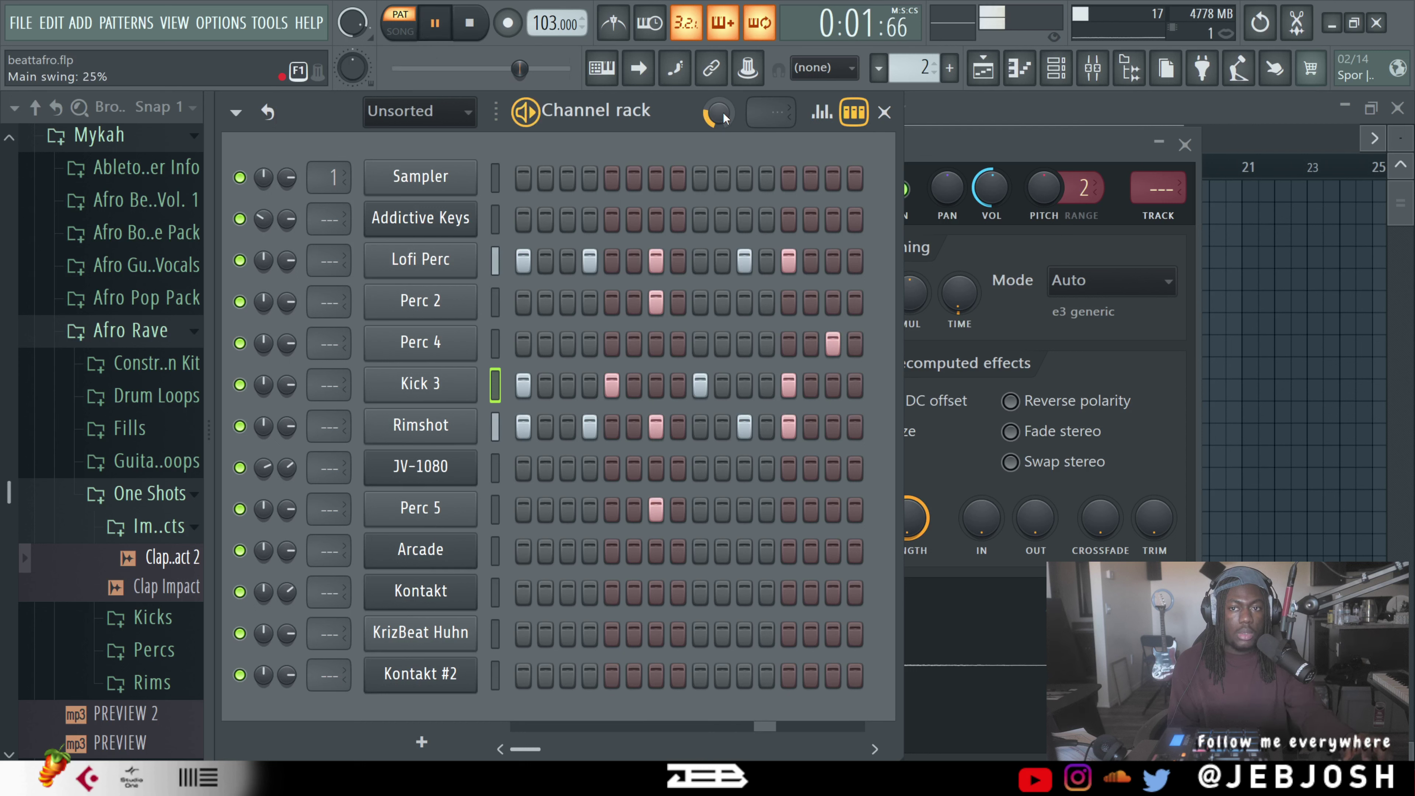
key(space)
key(space)
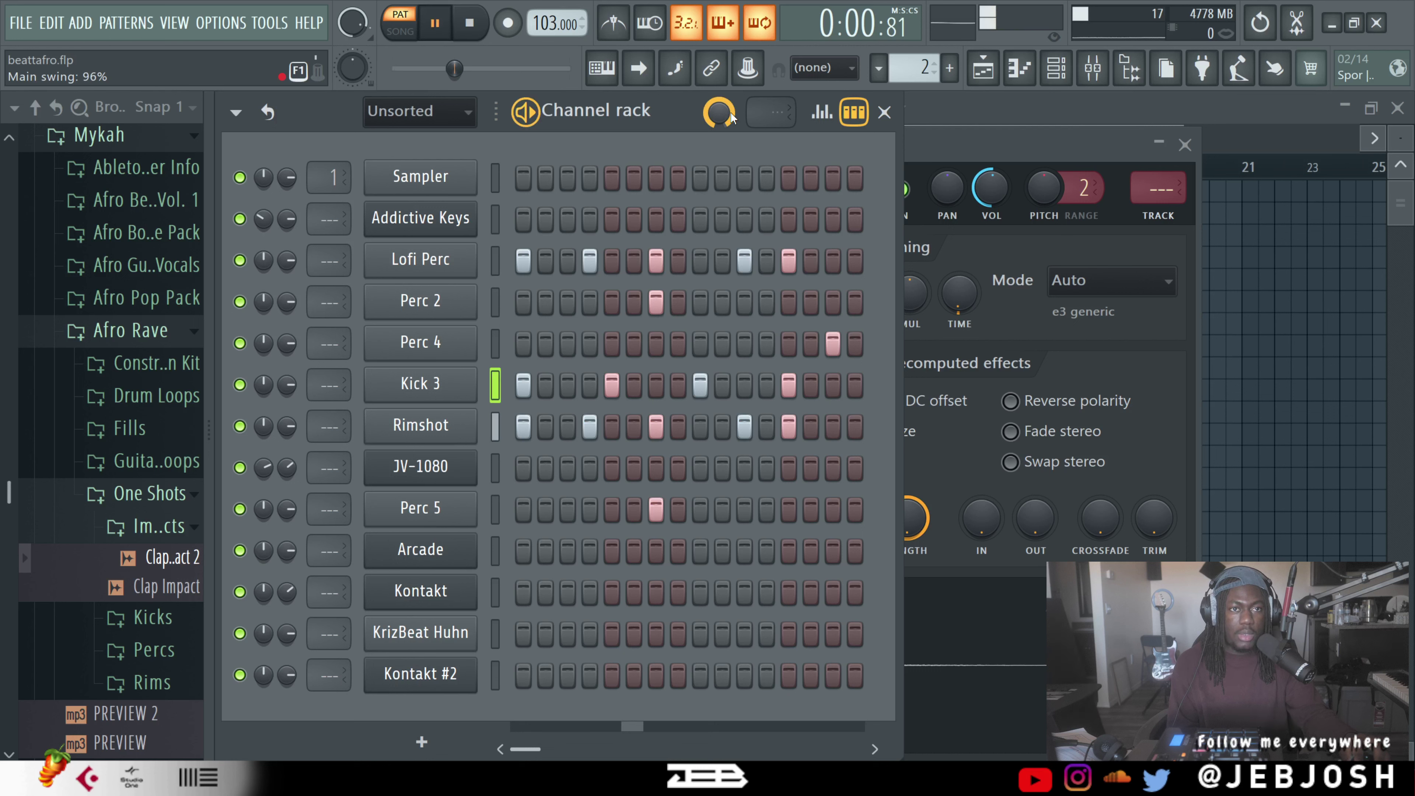
Step: Lower the main swing to 35% and replay the Pattern 2 drum groove
scroll(732, 117, up, 2)
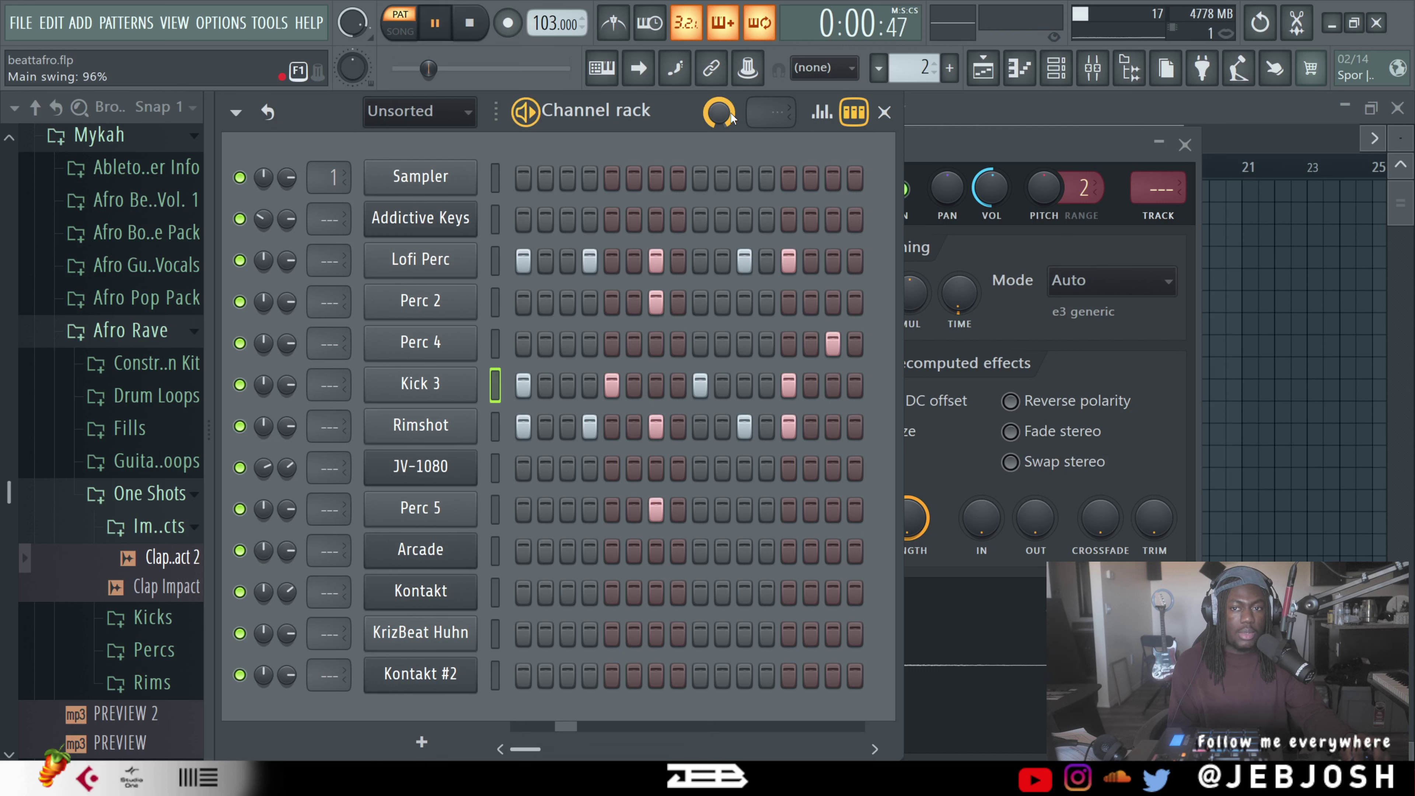
key(space)
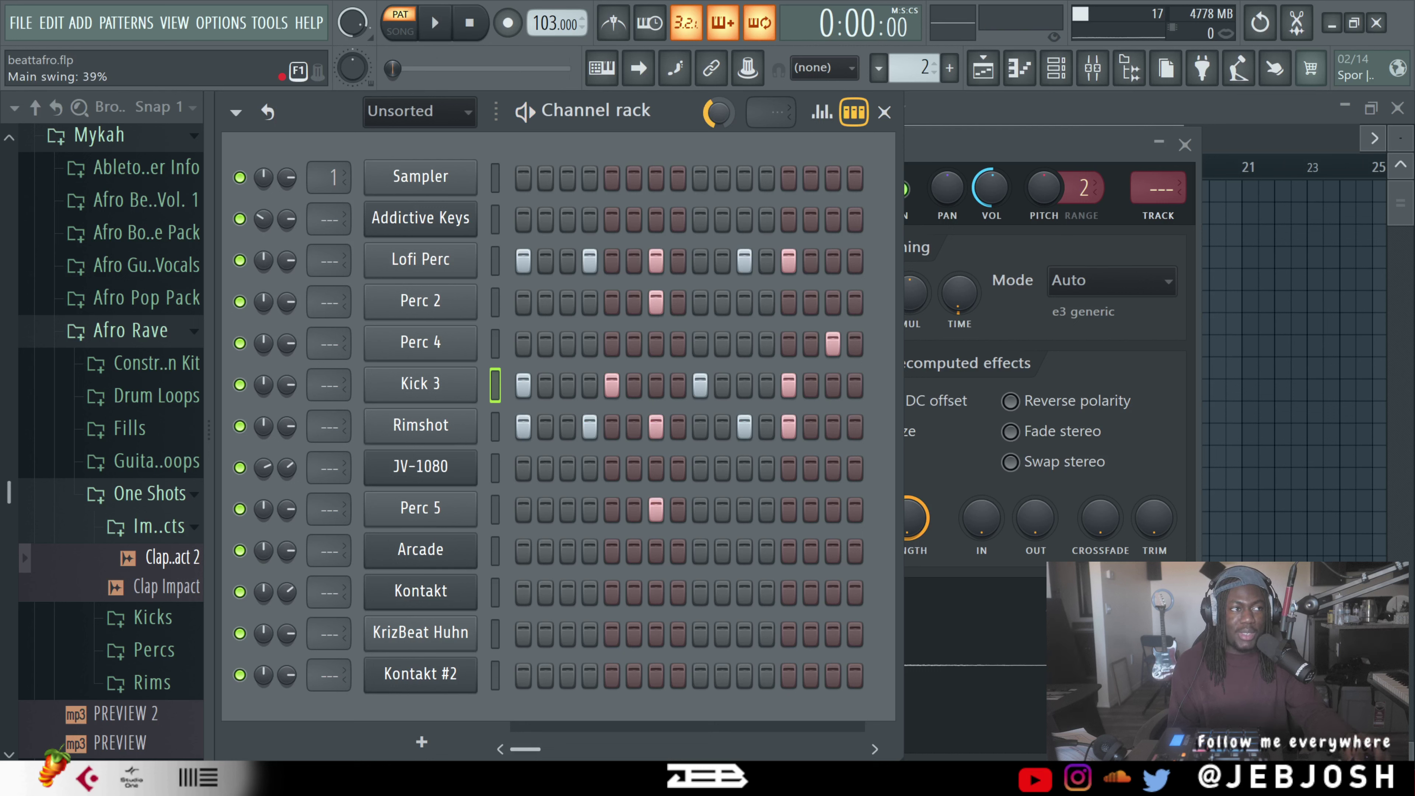
key(space)
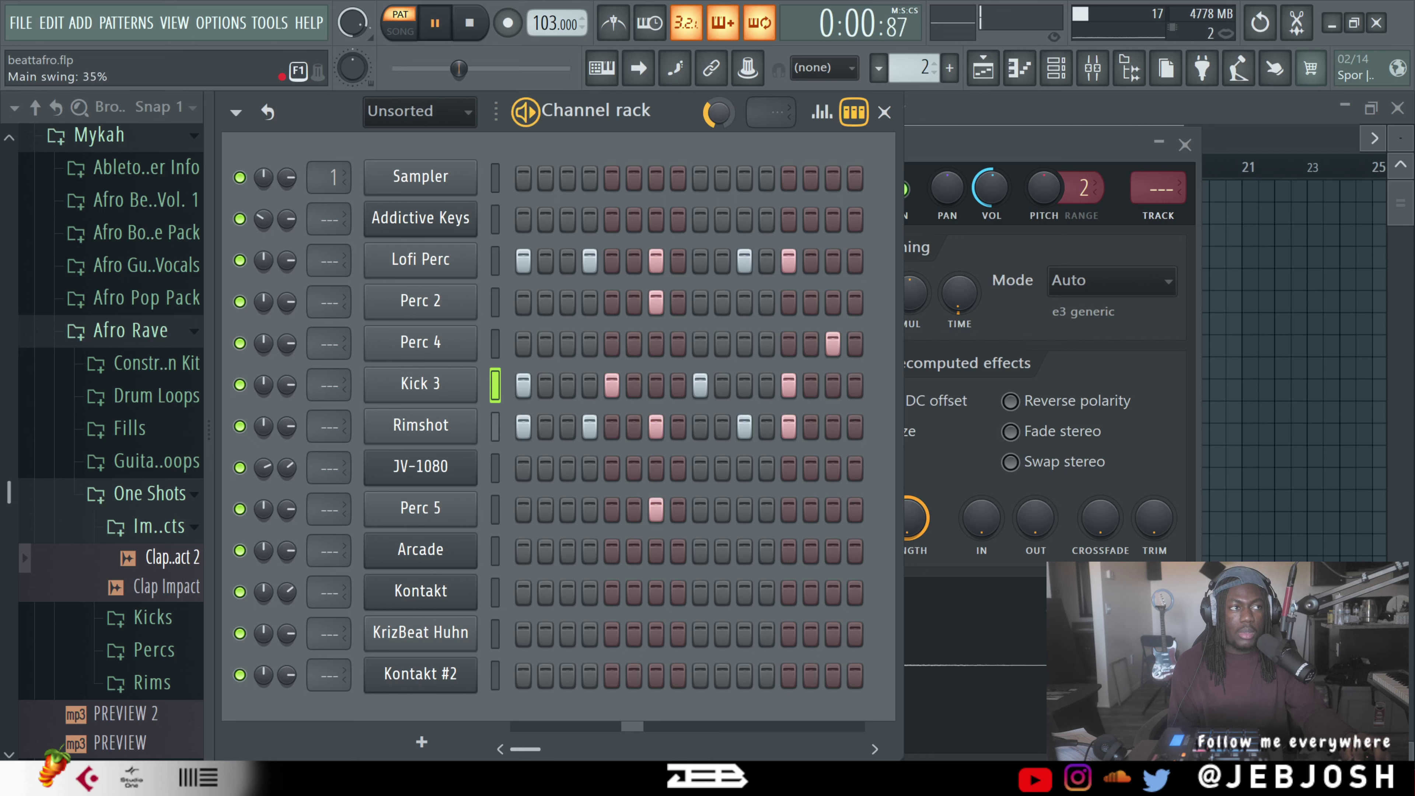